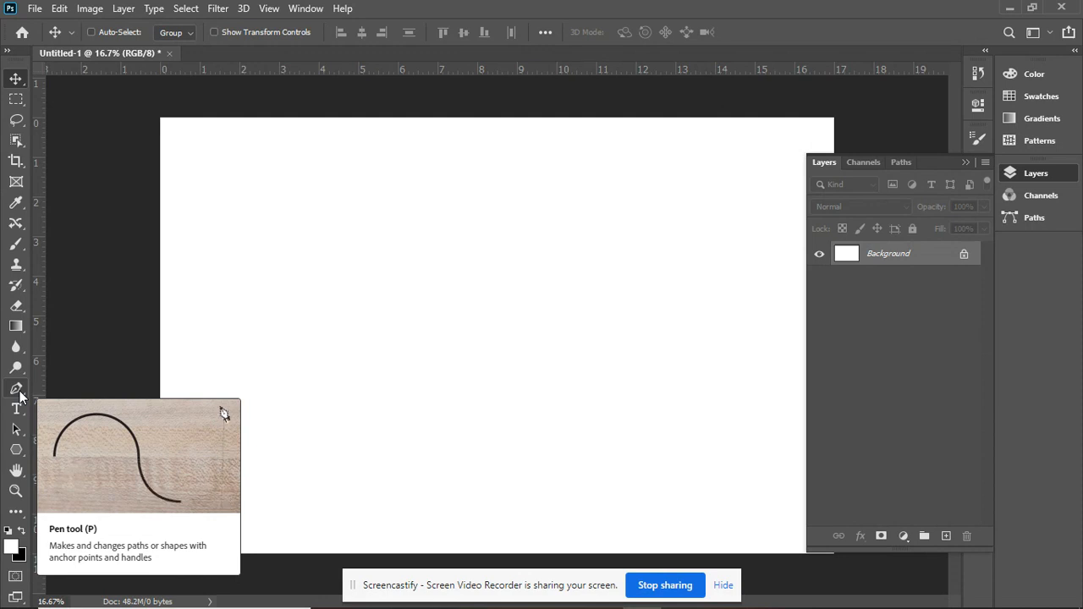
Draw a closed freehand shape about 1134 × 1236 px in the middle of the canvas with the Freeform Pen Tool.
click(22, 398)
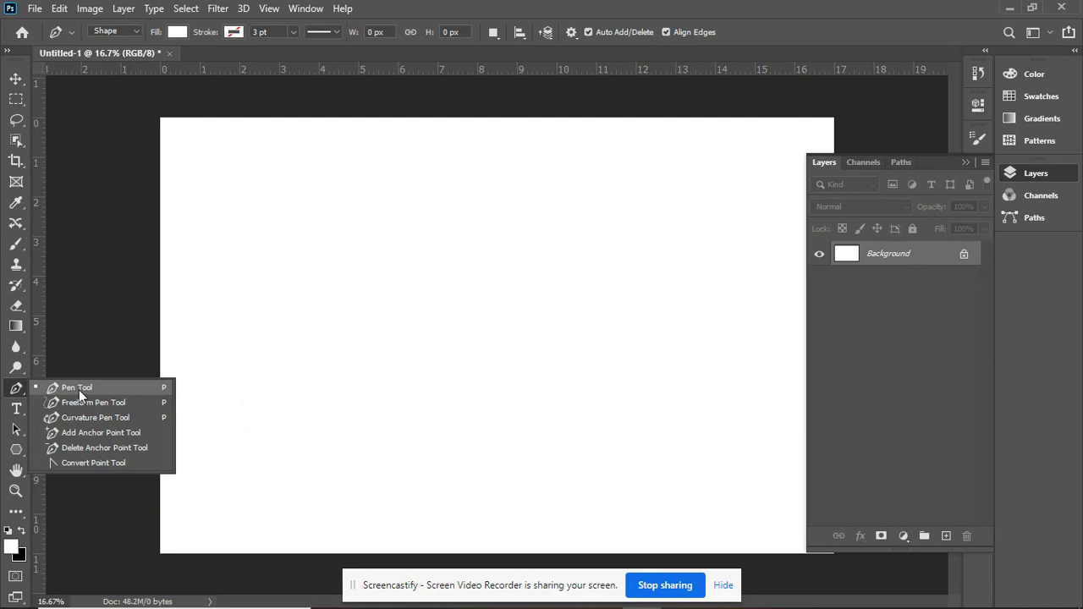
click(134, 403)
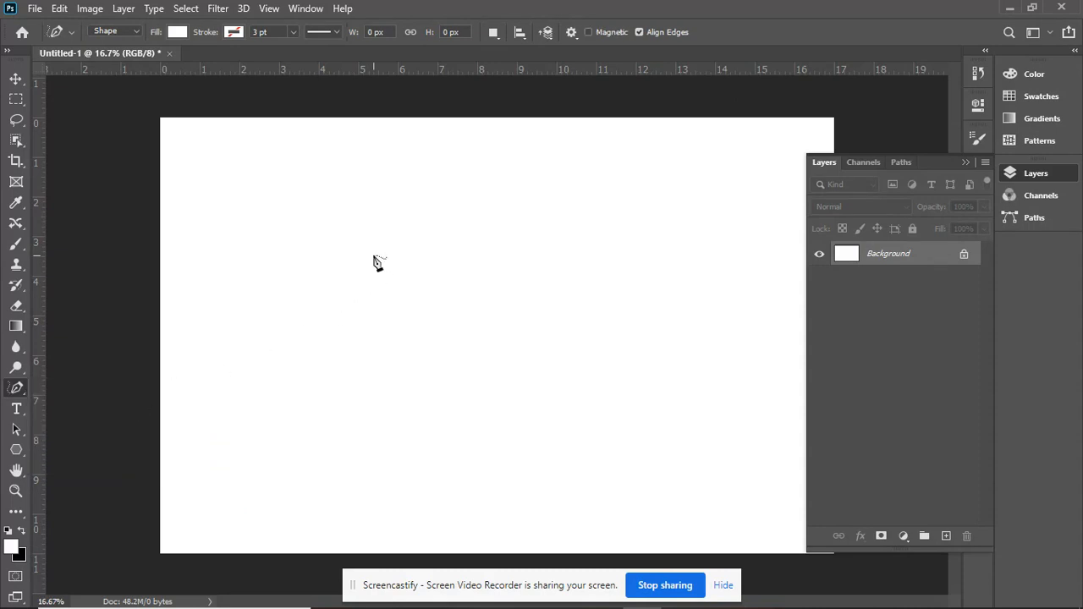
mouse_move(374, 259)
mouse_down()
mouse_move(346, 302)
mouse_move(460, 411)
mouse_move(491, 358)
mouse_move(429, 248)
mouse_move(377, 257)
mouse_up()
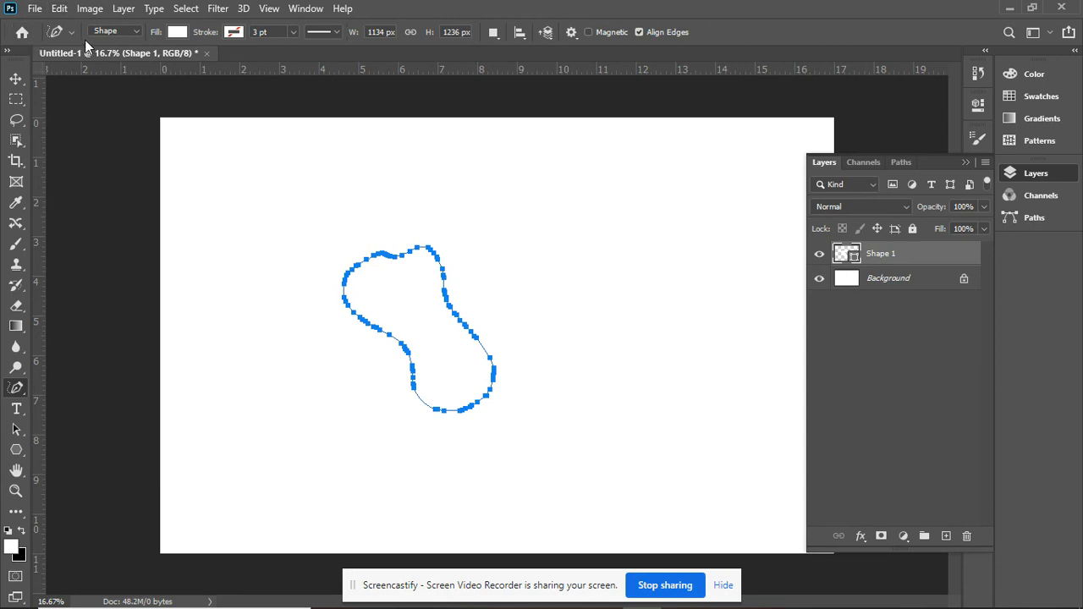
Keep the drawing mode on Shape, fill the freehand shape with pure blue, and view the available path operations.
click(139, 32)
click(112, 44)
click(178, 33)
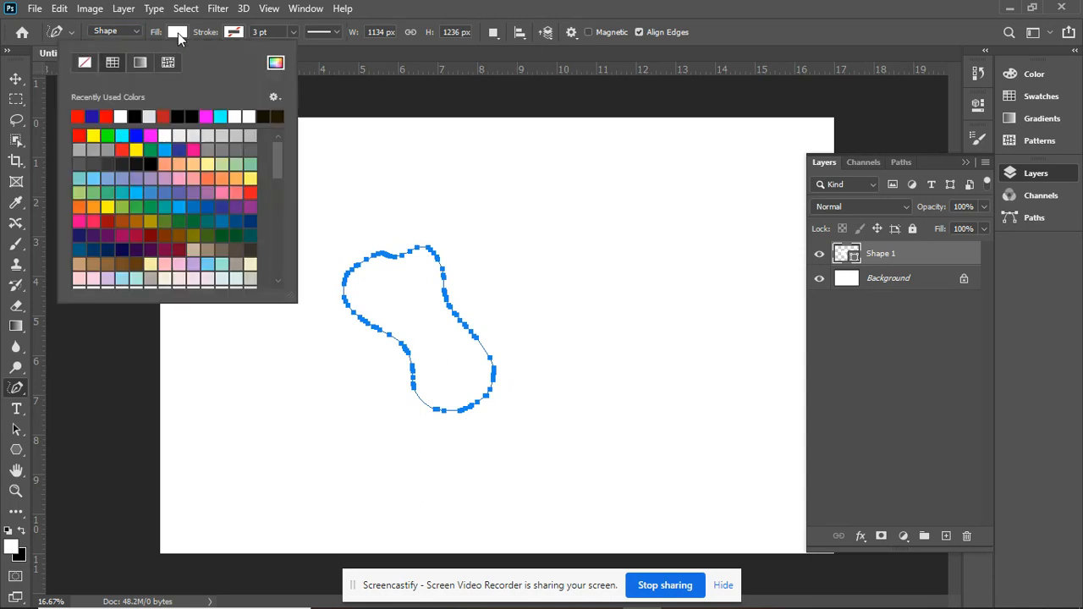
click(137, 135)
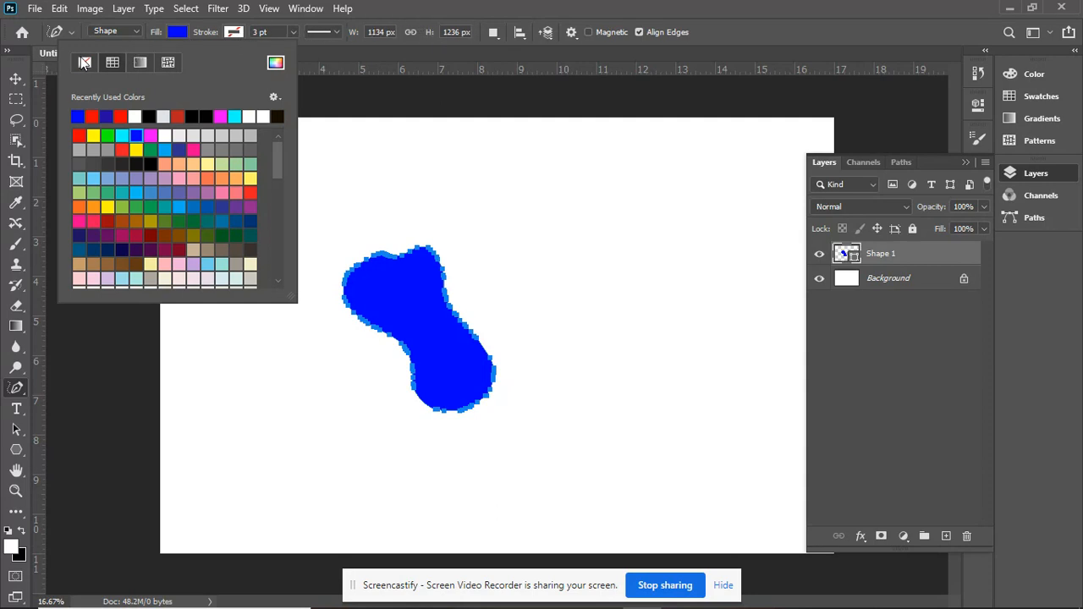
click(498, 35)
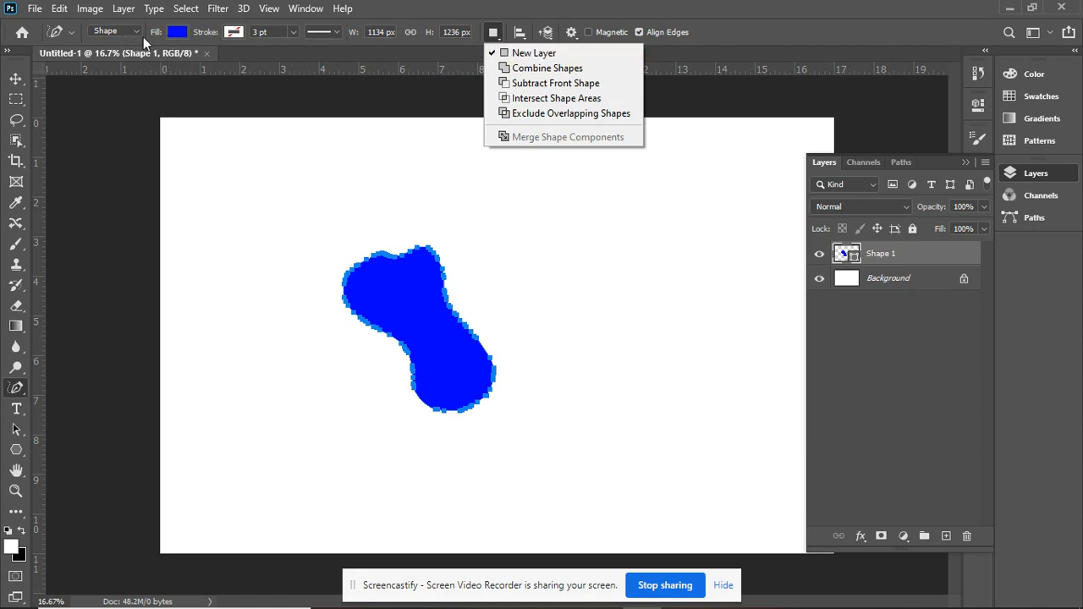
Draw a closed, roughly circular five-point shape about 1411 × 1371 px beside the freehand shape with the Curvature Pen Tool.
click(22, 393)
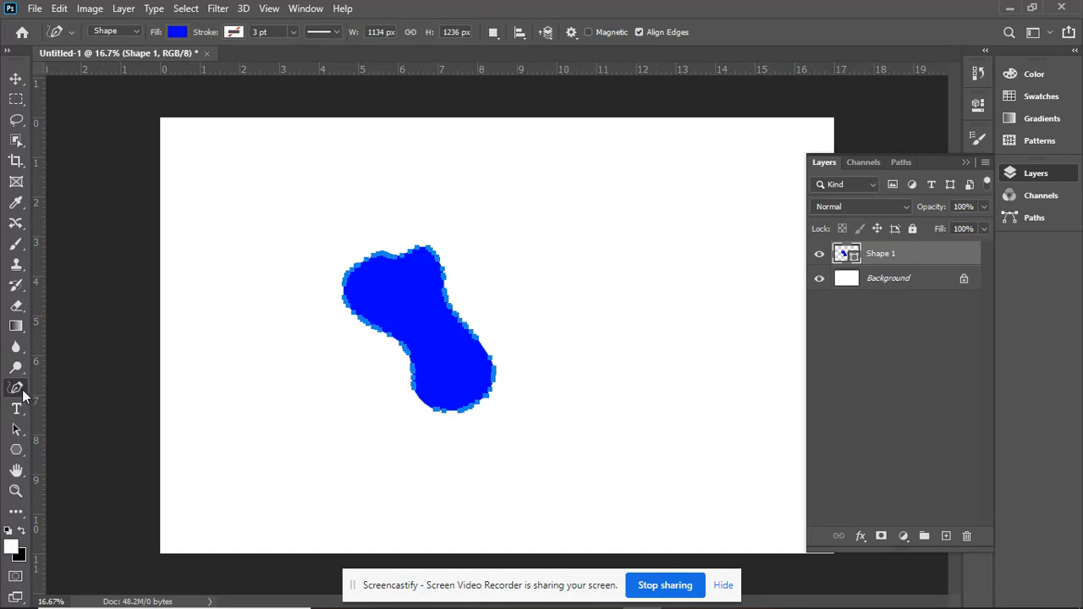
click(23, 393)
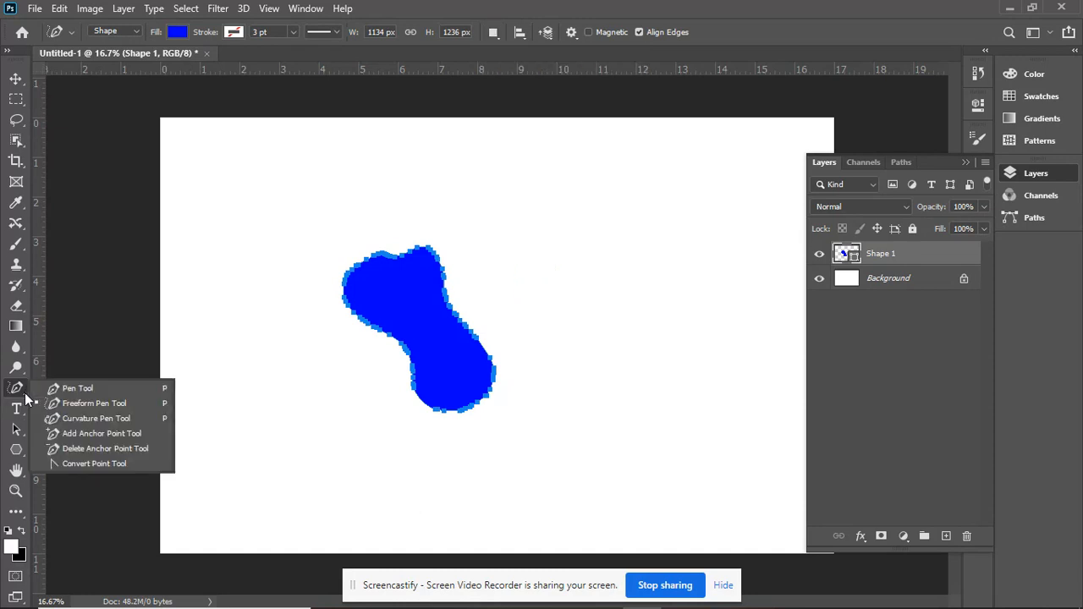
click(90, 418)
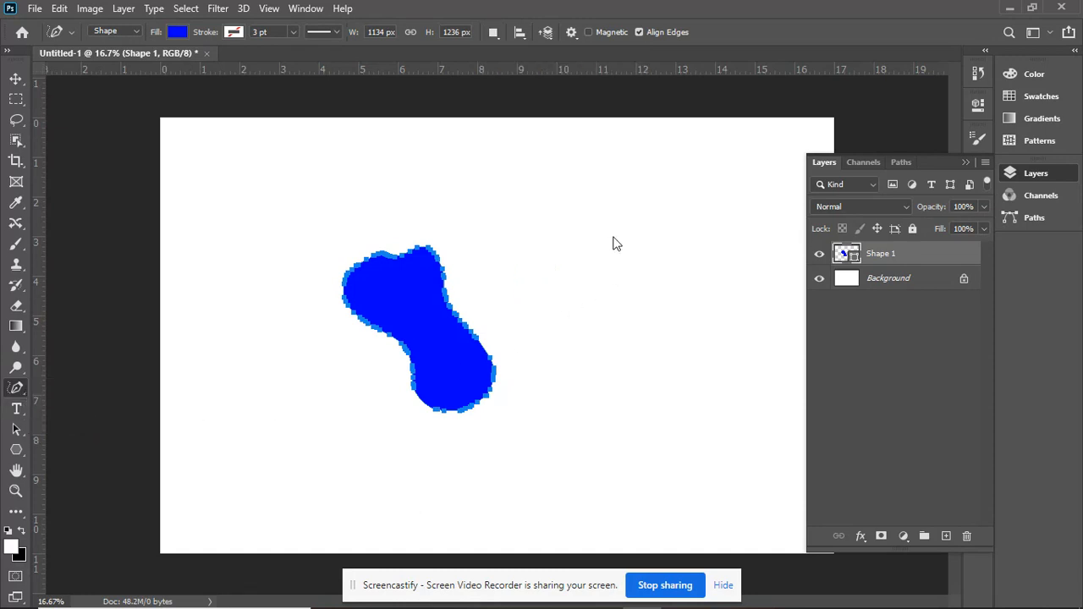
click(611, 209)
click(581, 308)
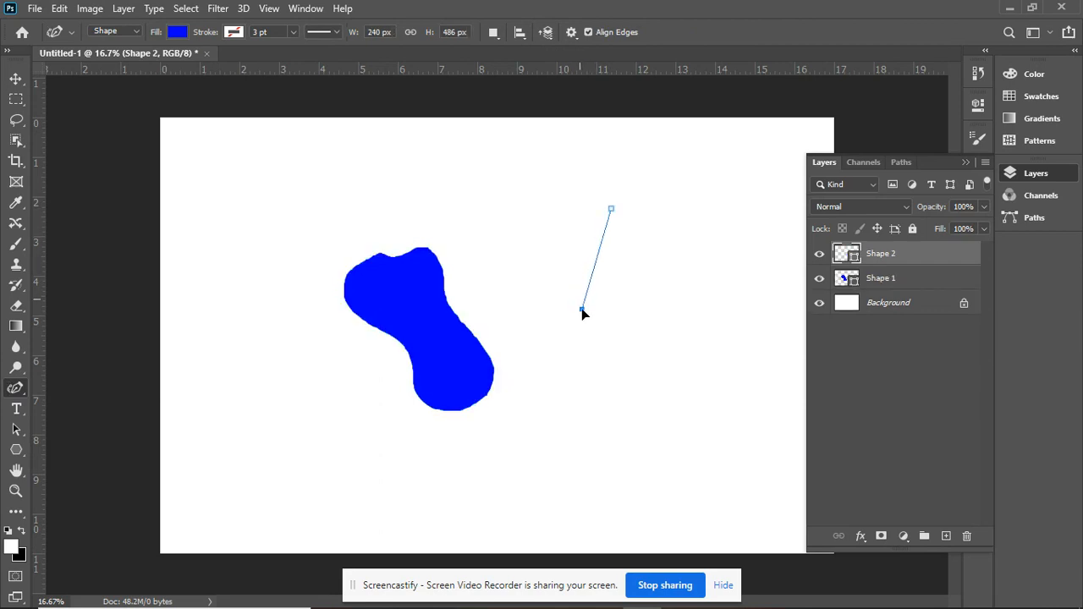
click(663, 371)
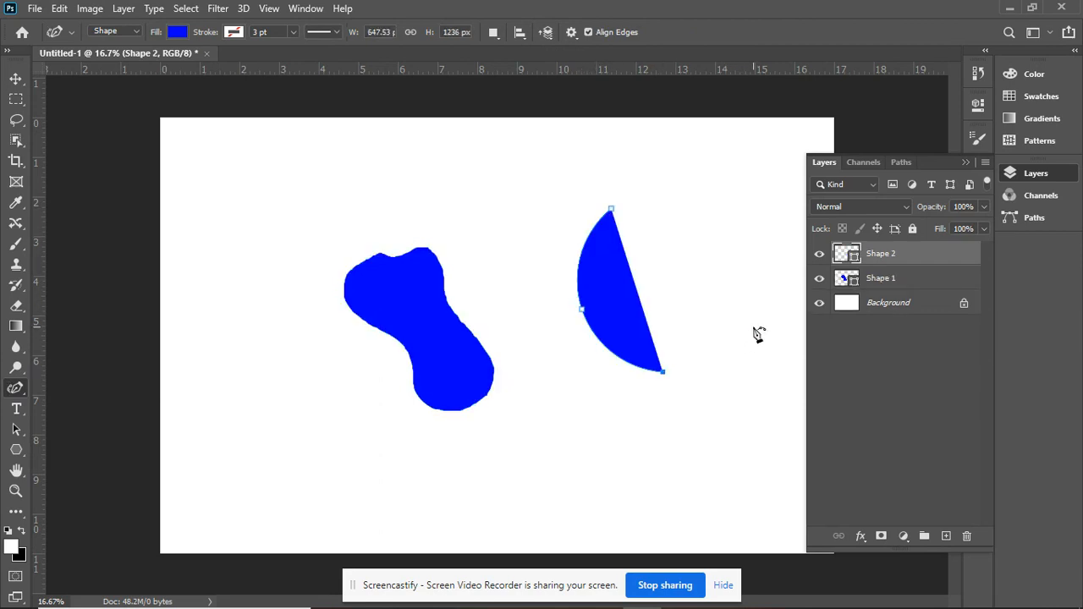
click(753, 326)
click(750, 236)
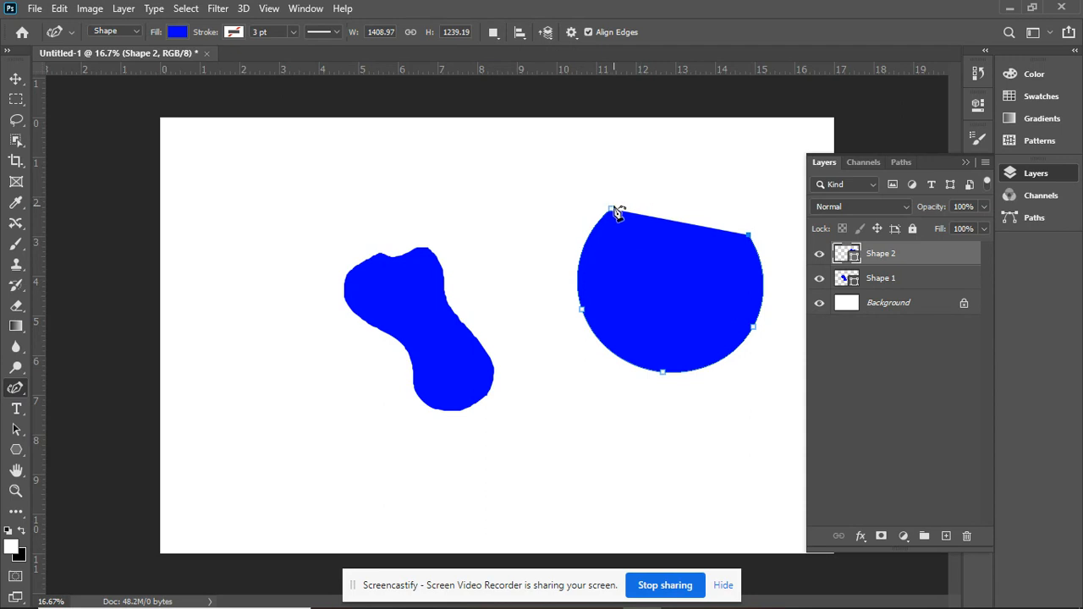
click(613, 210)
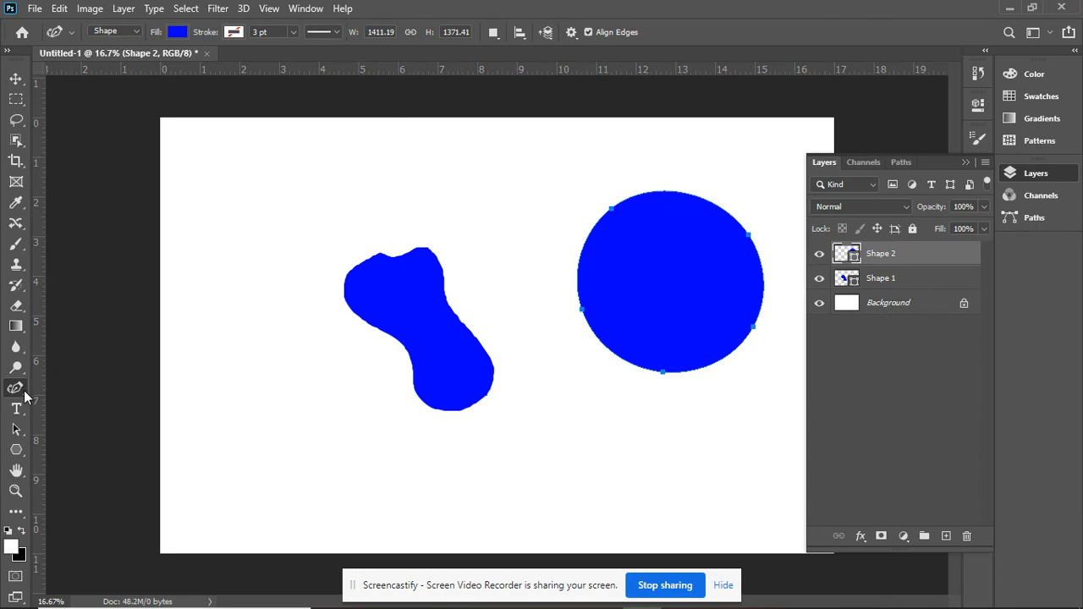
Delete the layers of the round shape and the freehand shape.
drag(893, 261, 966, 535)
drag(904, 255, 966, 536)
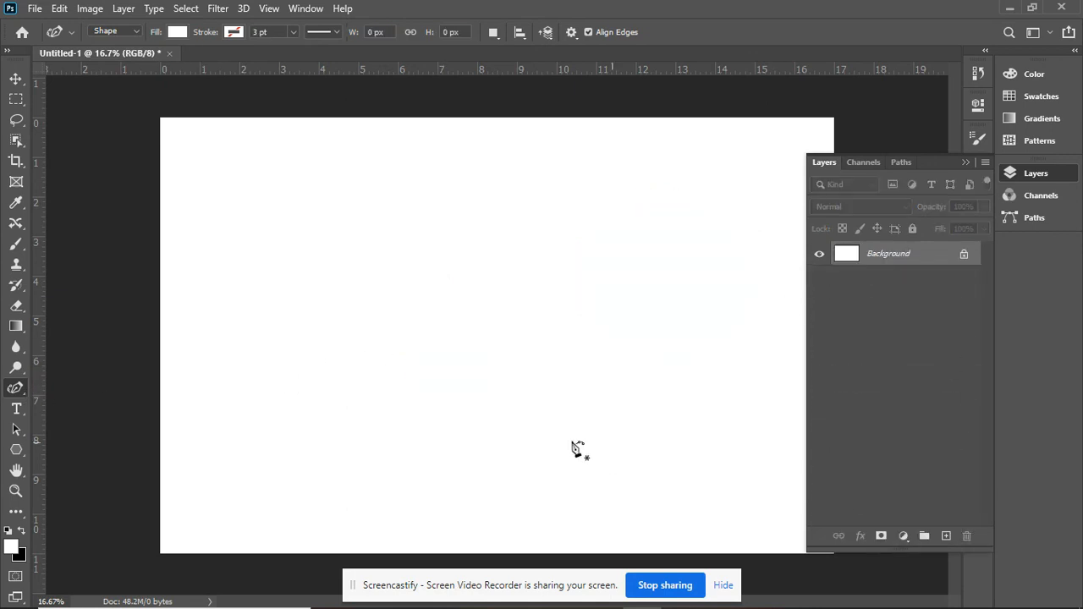
Draw a closed, curved six-point bean-like shape about 3064 × 1852 px across the canvas with the Pen Tool.
right_click(20, 387)
click(81, 391)
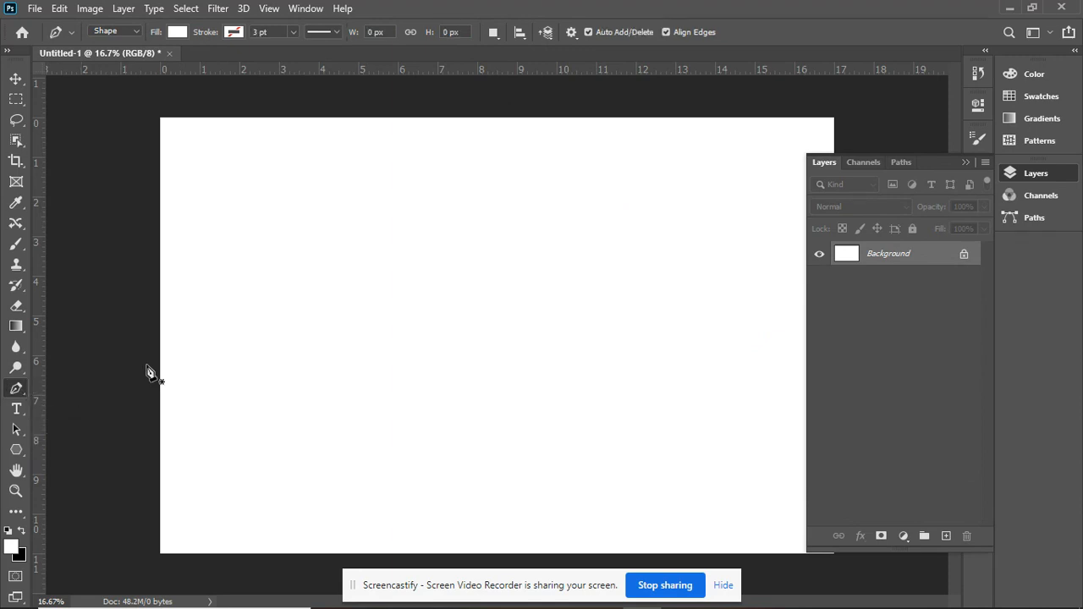
click(408, 181)
click(331, 310)
drag(330, 312, 340, 403)
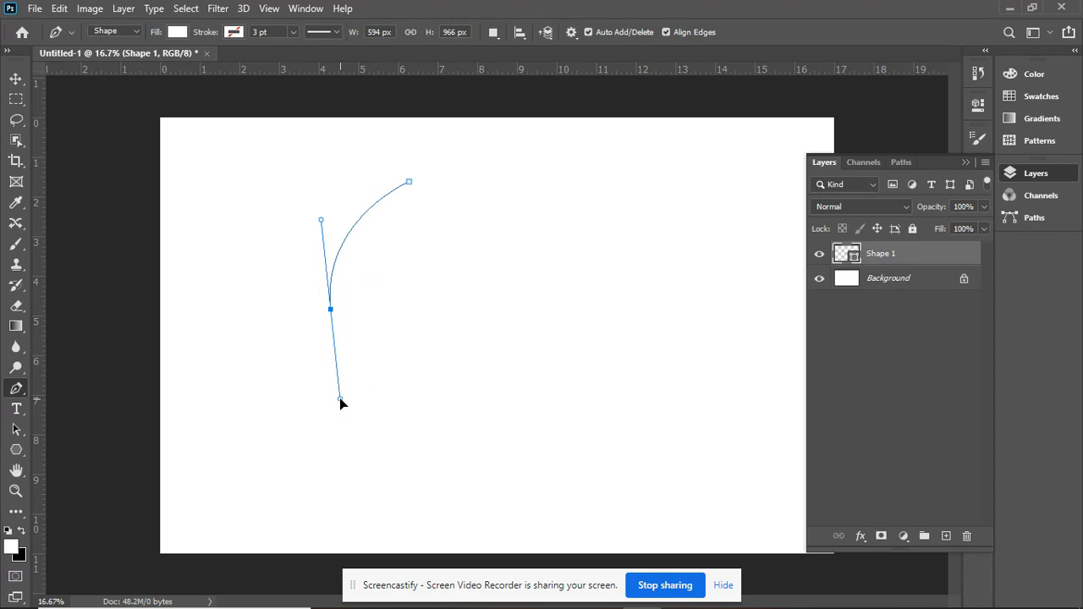
drag(339, 397, 340, 398)
click(493, 396)
drag(495, 396, 527, 351)
drag(633, 334, 668, 370)
drag(733, 297, 727, 253)
drag(621, 173, 571, 166)
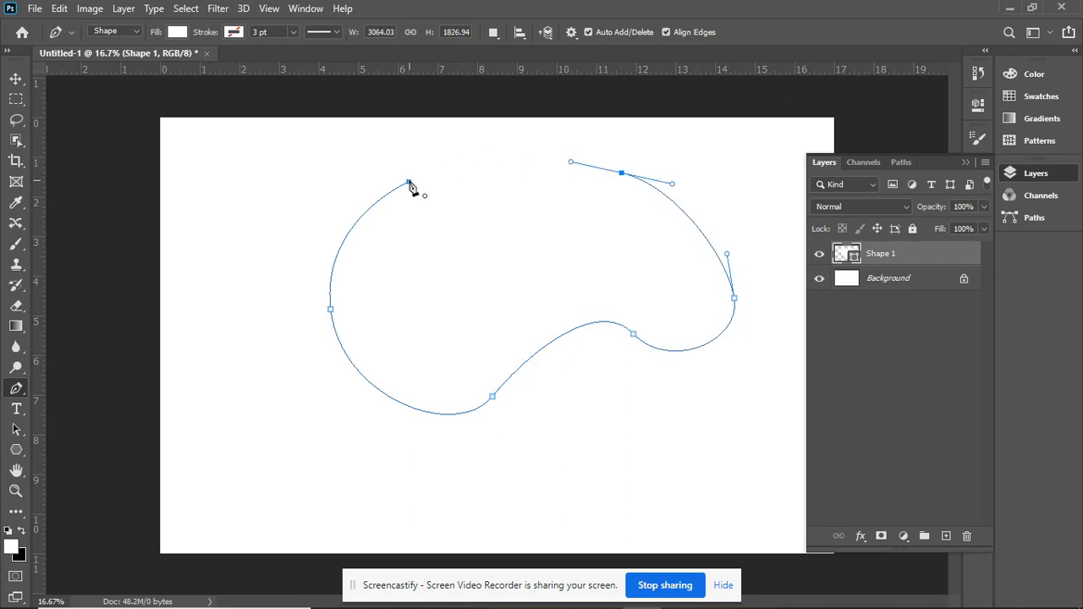
click(410, 183)
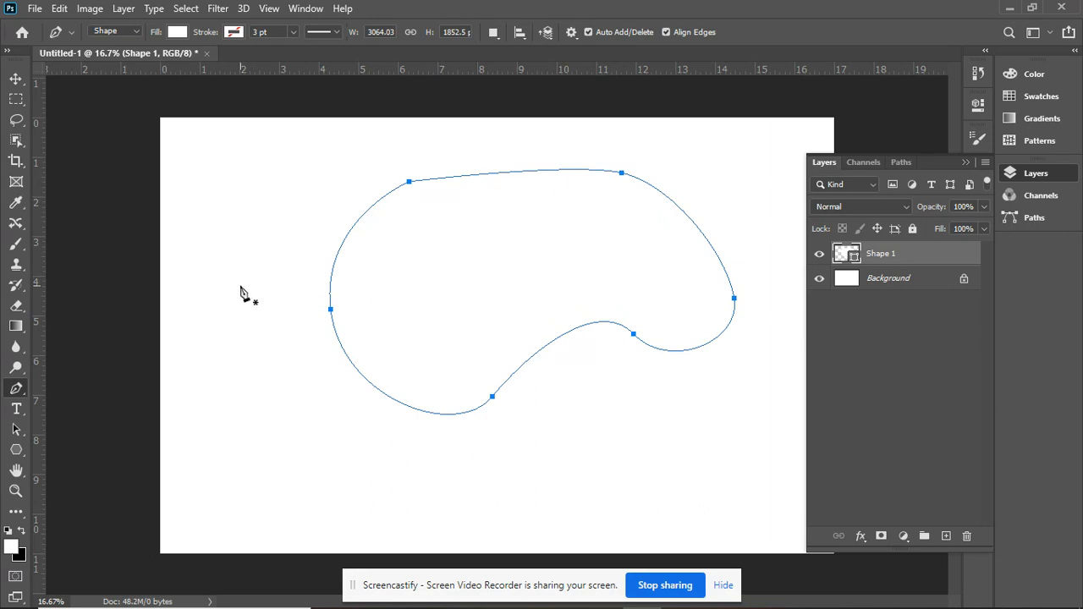
Fill the curved shape with medium blue and add an anchor point near the middle of its upper edge.
click(176, 31)
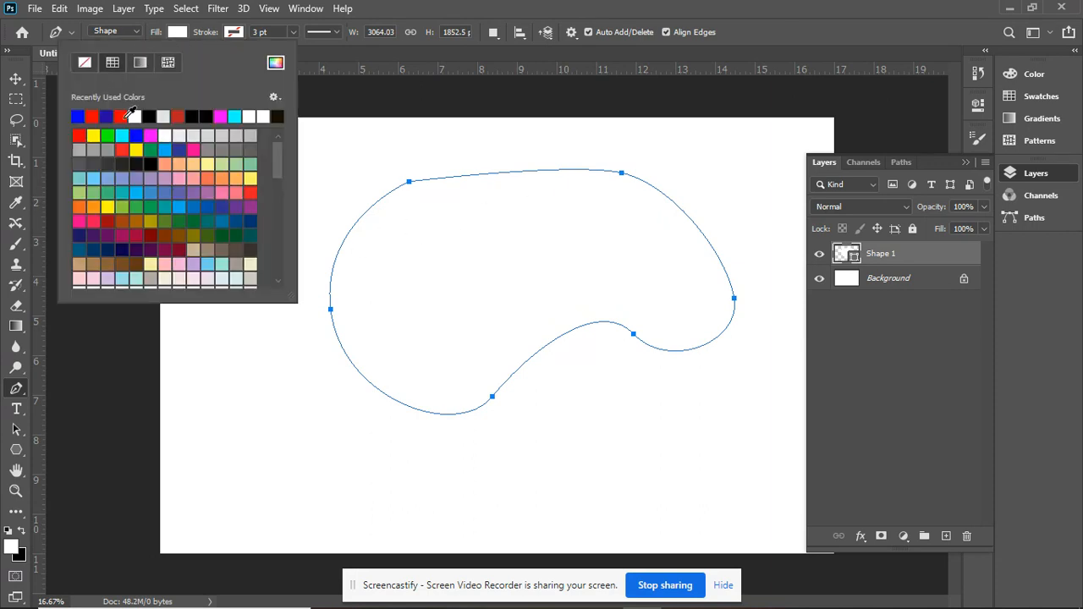
click(189, 206)
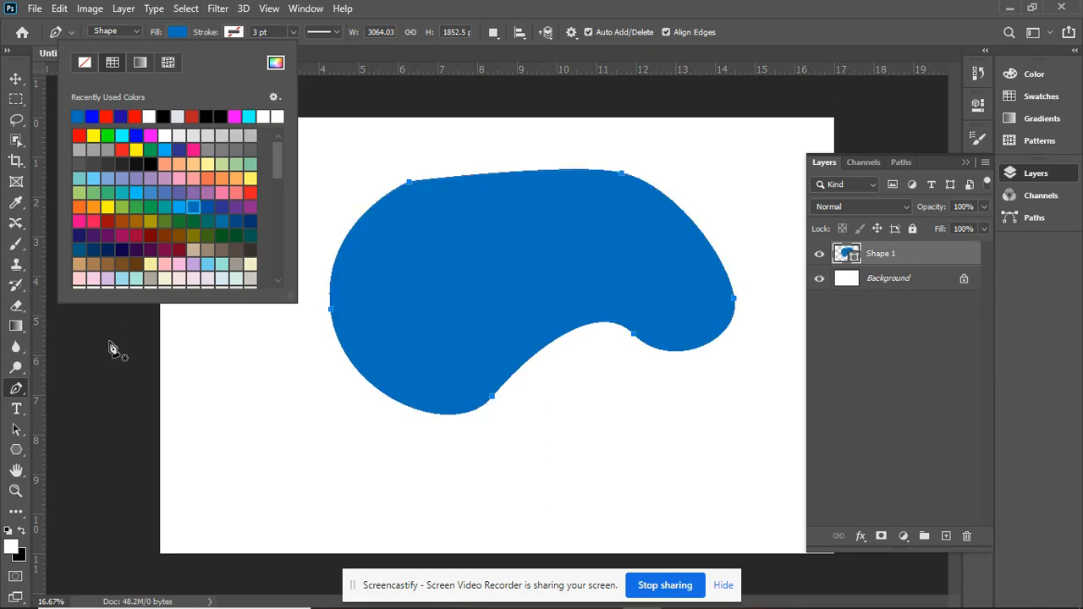
click(21, 390)
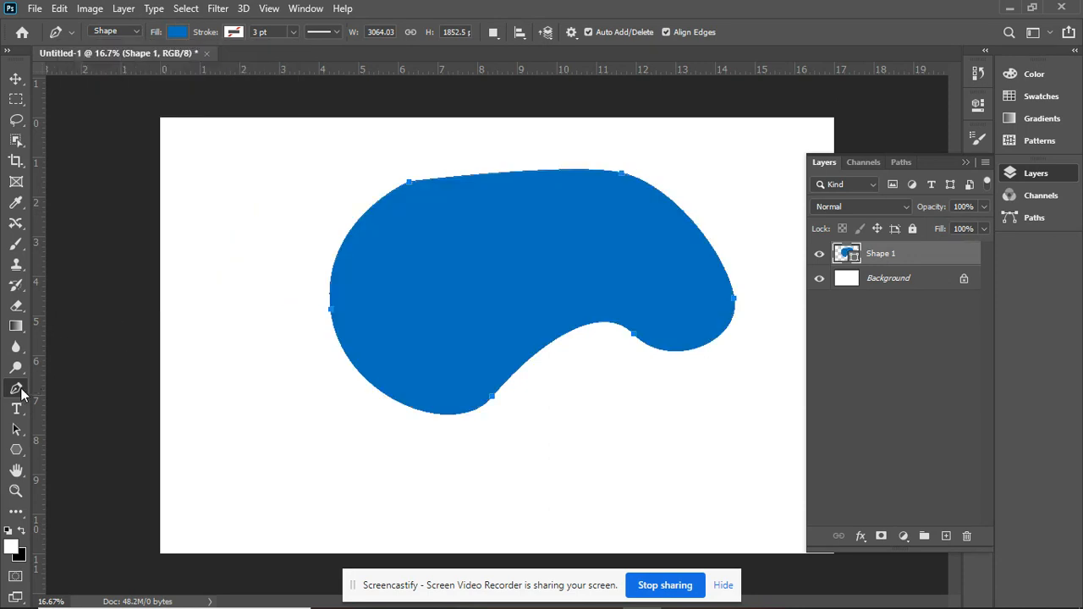
click(110, 434)
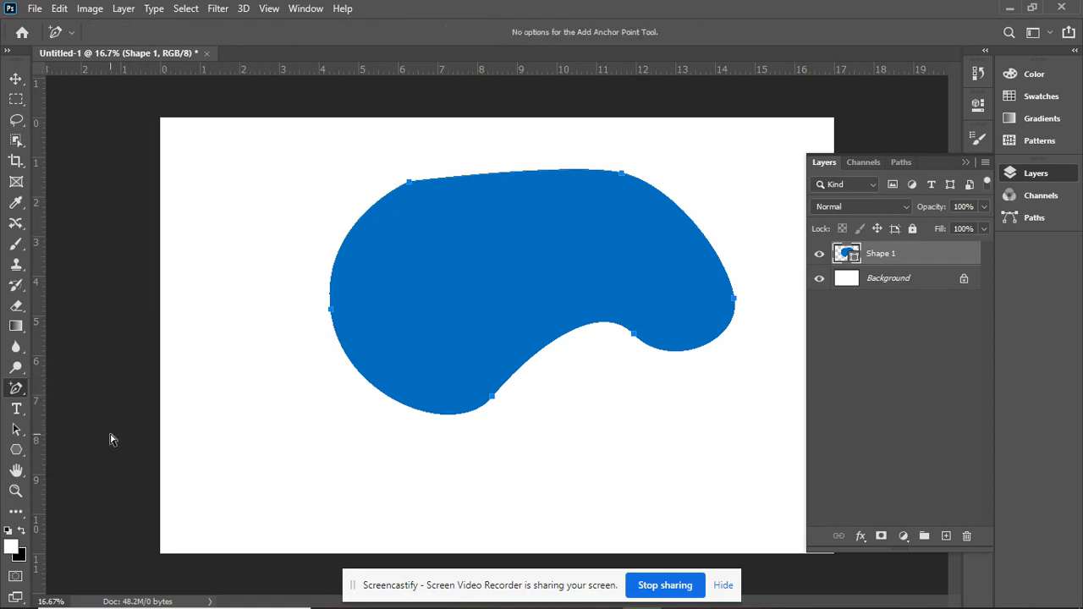
click(498, 174)
Remove the anchor point near the middle of the shape's upper edge with the Delete Anchor Point Tool.
right_click(21, 390)
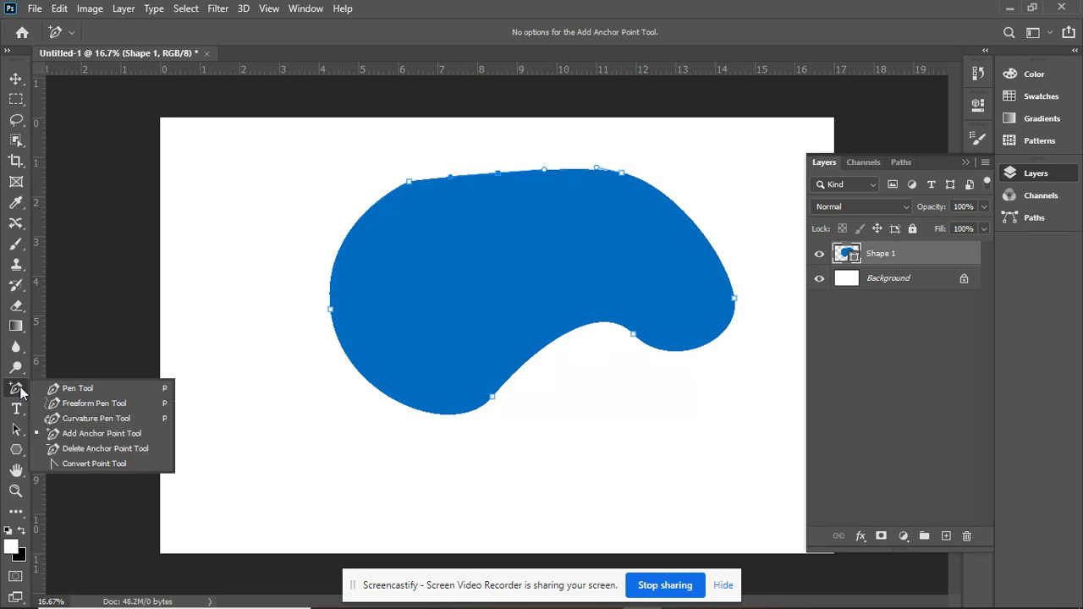
click(93, 449)
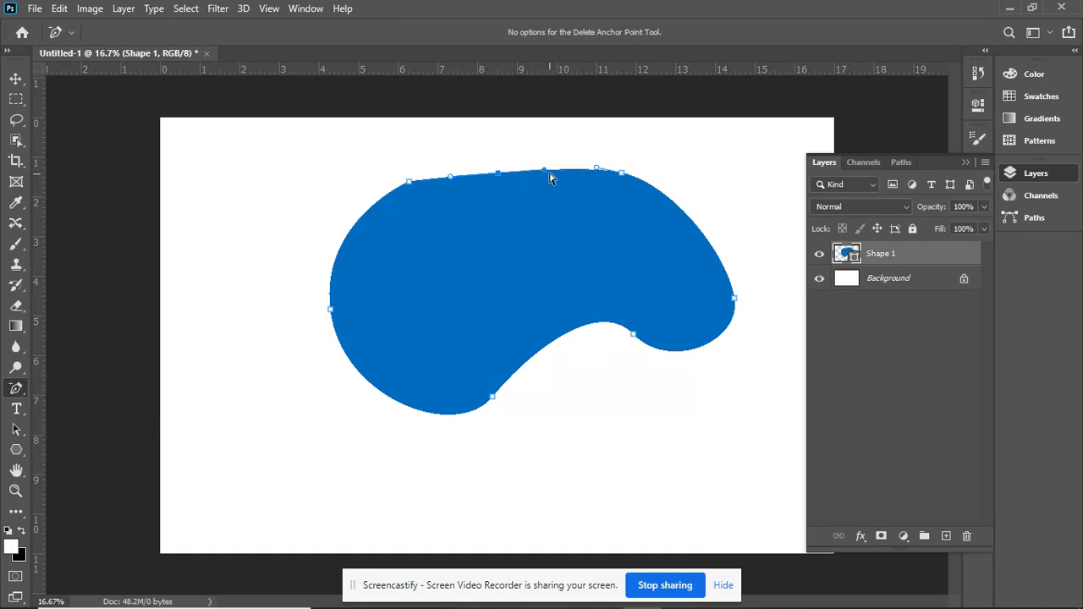
click(497, 175)
Convert the shape's upper-right anchor to a corner with the Convert Point Tool, and pull new handles from it to curve the edge again.
right_click(24, 385)
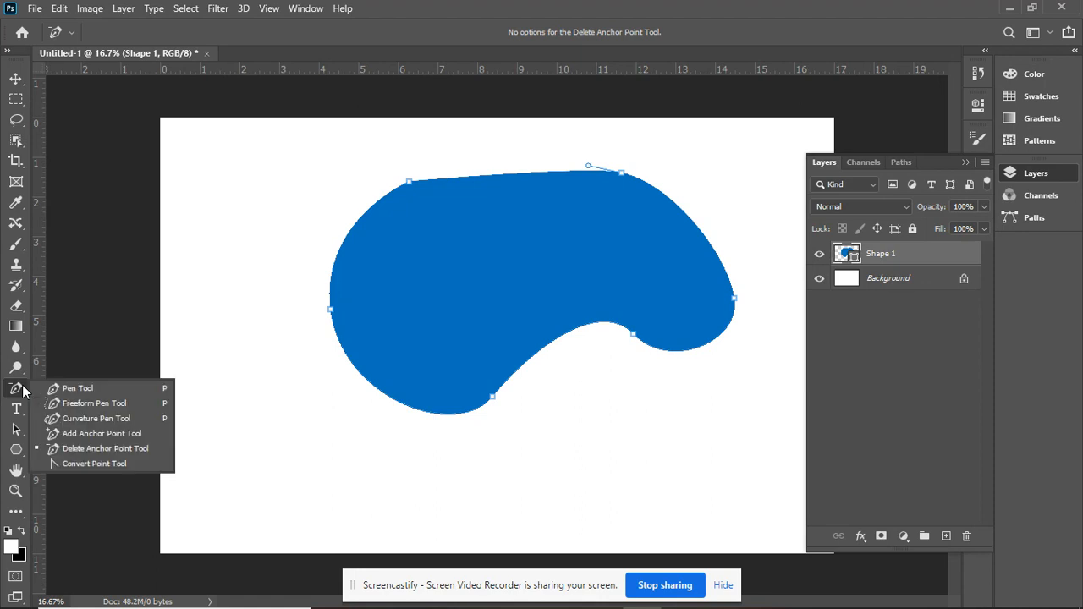
click(113, 464)
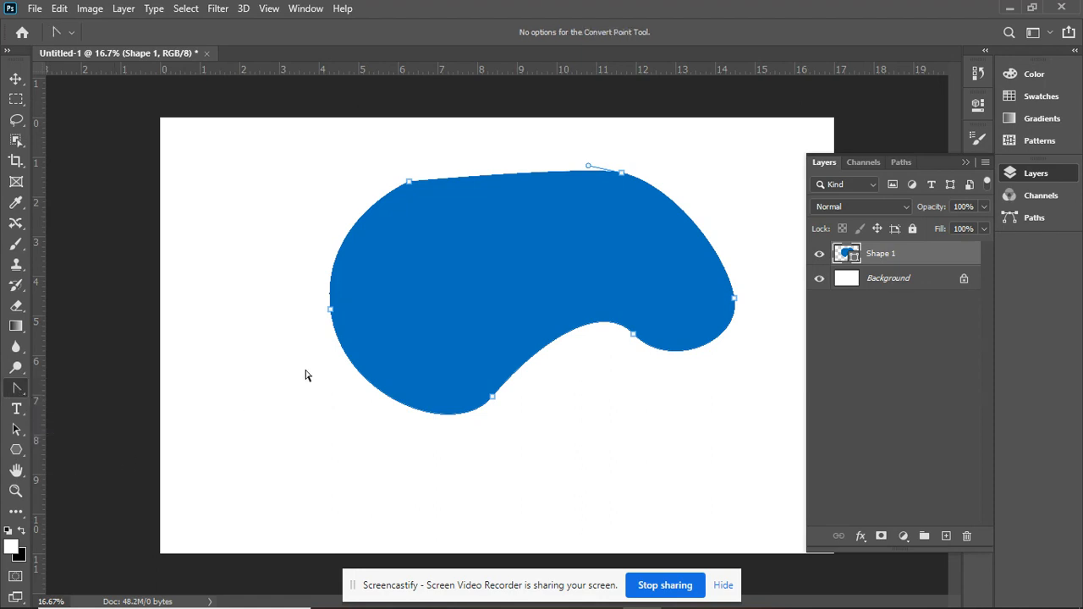
click(409, 182)
click(621, 174)
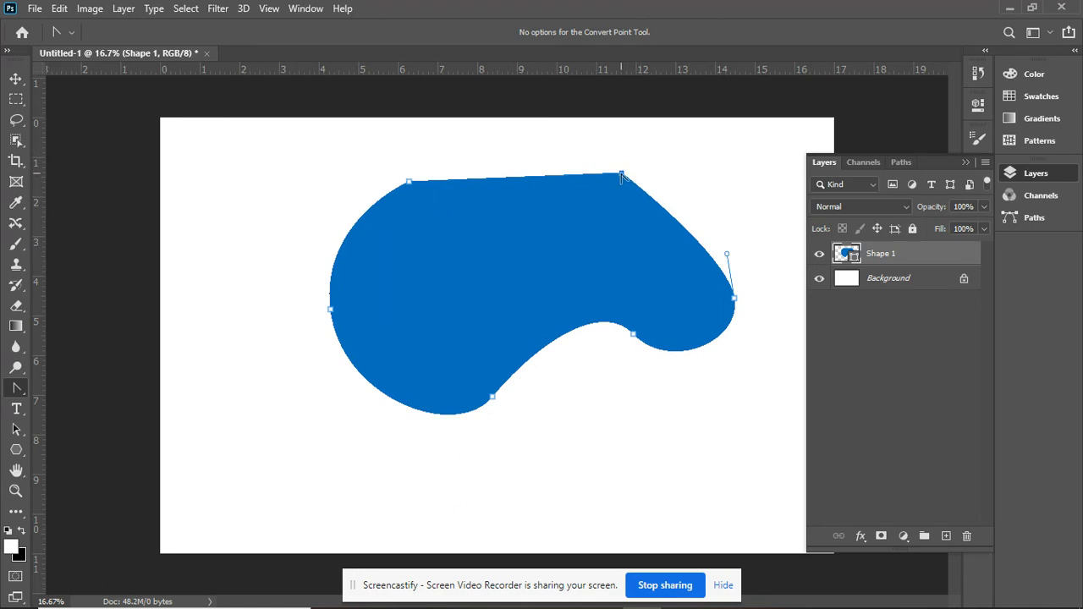
drag(621, 175, 534, 146)
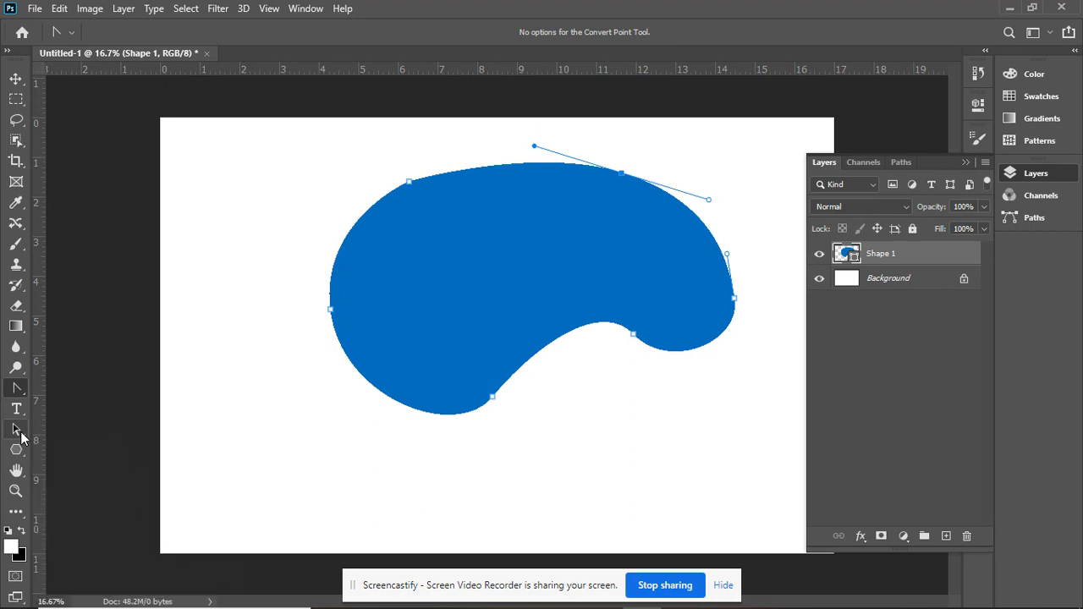
Slightly lengthen the upper direction handle of the shape's leftmost anchor point, and delete the shape's layer.
drag(21, 432, 109, 443)
key(ctrl)
click(330, 309)
mouse_move(322, 220)
mouse_down()
mouse_move(297, 239)
mouse_move(350, 225)
mouse_move(323, 210)
mouse_up()
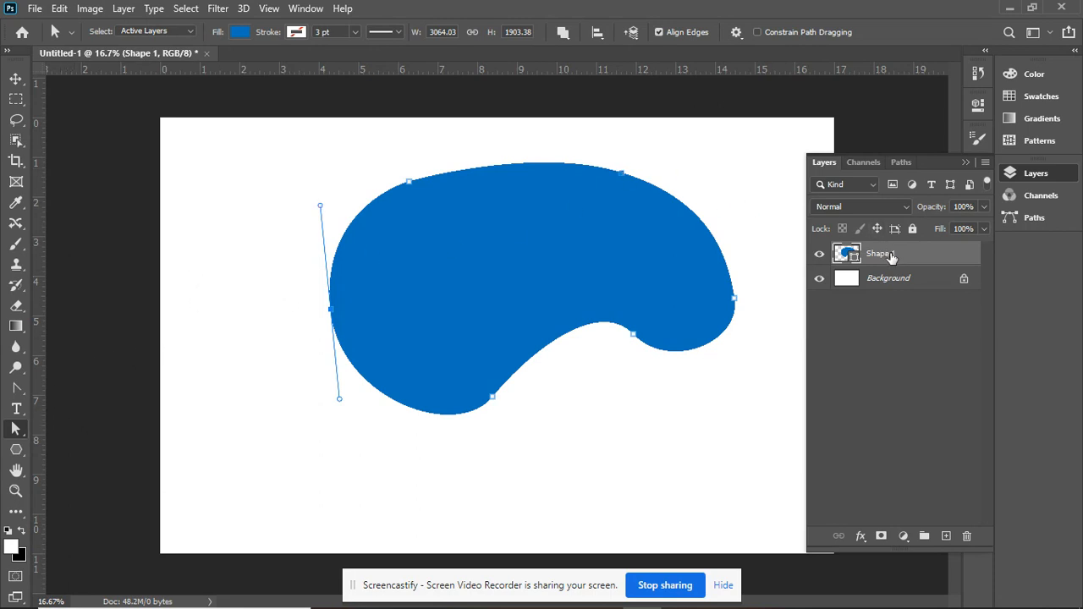
drag(889, 254, 967, 536)
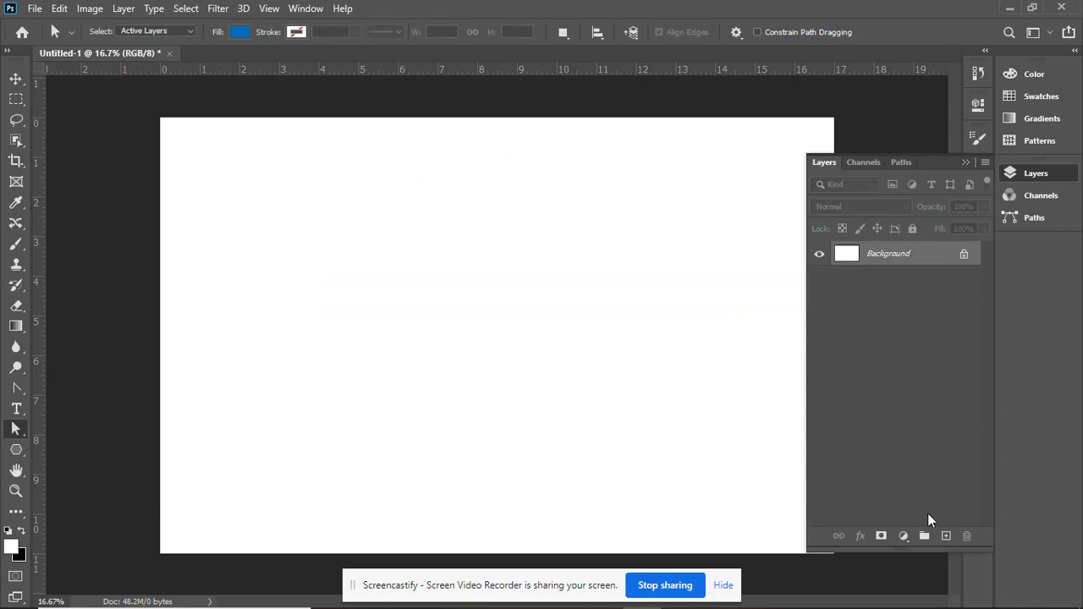
Draw a magenta-filled triangle about 1014 × 883 px near the canvas's upper edge with the Polygon Tool in Shape mode.
click(20, 459)
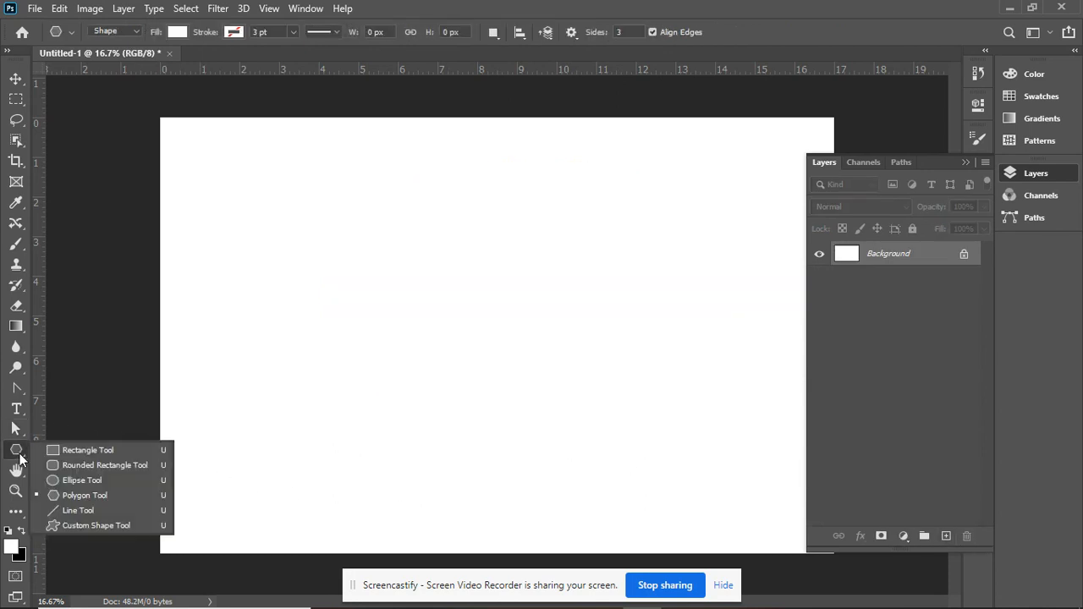
click(115, 492)
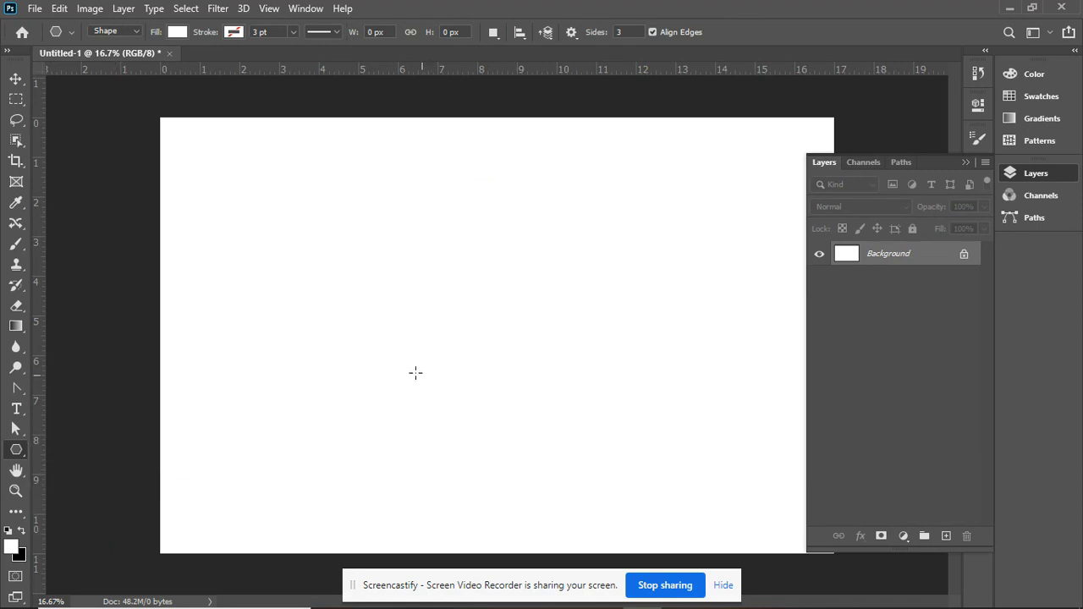
click(137, 32)
click(114, 47)
click(175, 32)
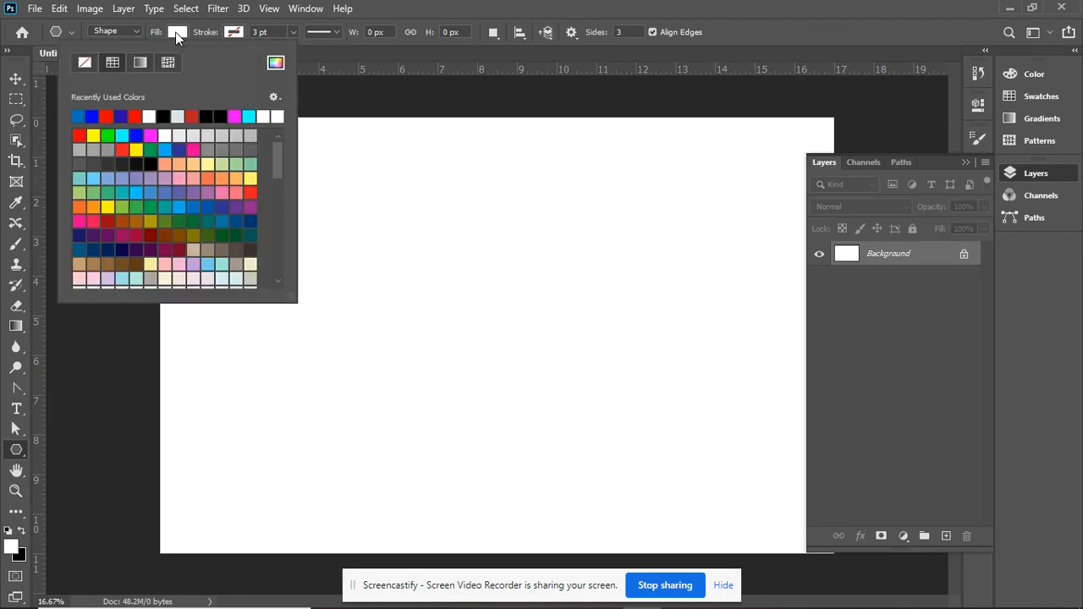
click(236, 115)
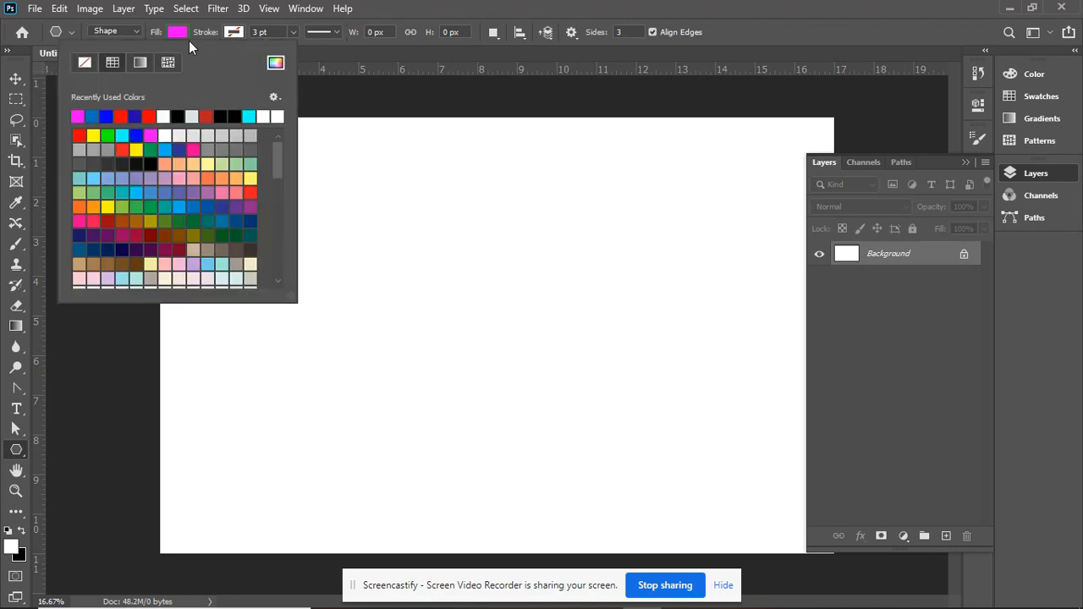
click(401, 205)
drag(401, 205, 469, 243)
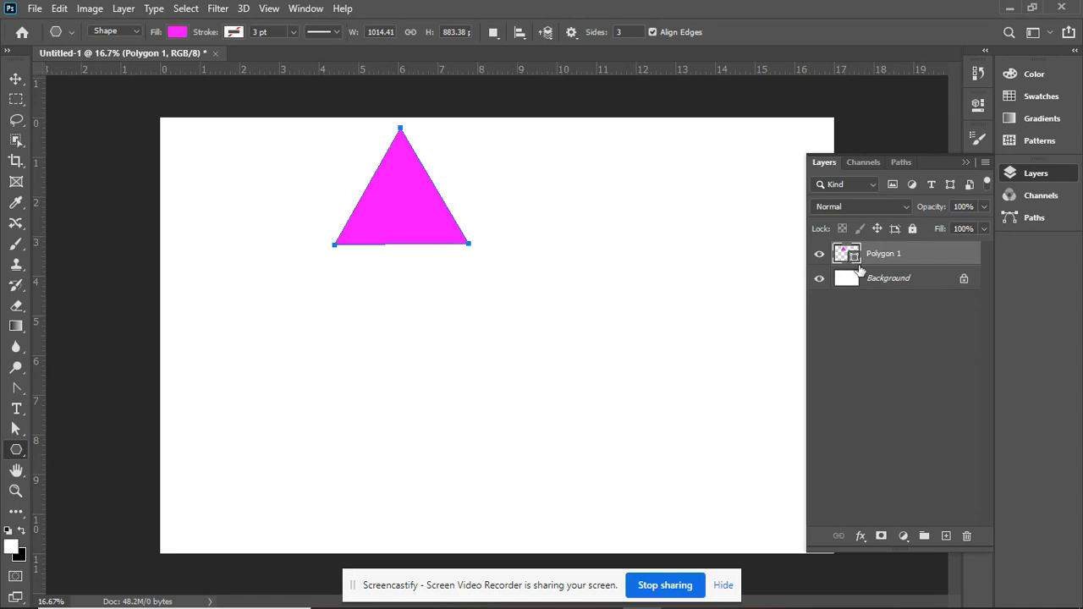
Set the layer thumbnails to the largest size in the Layers Panel Options.
click(985, 161)
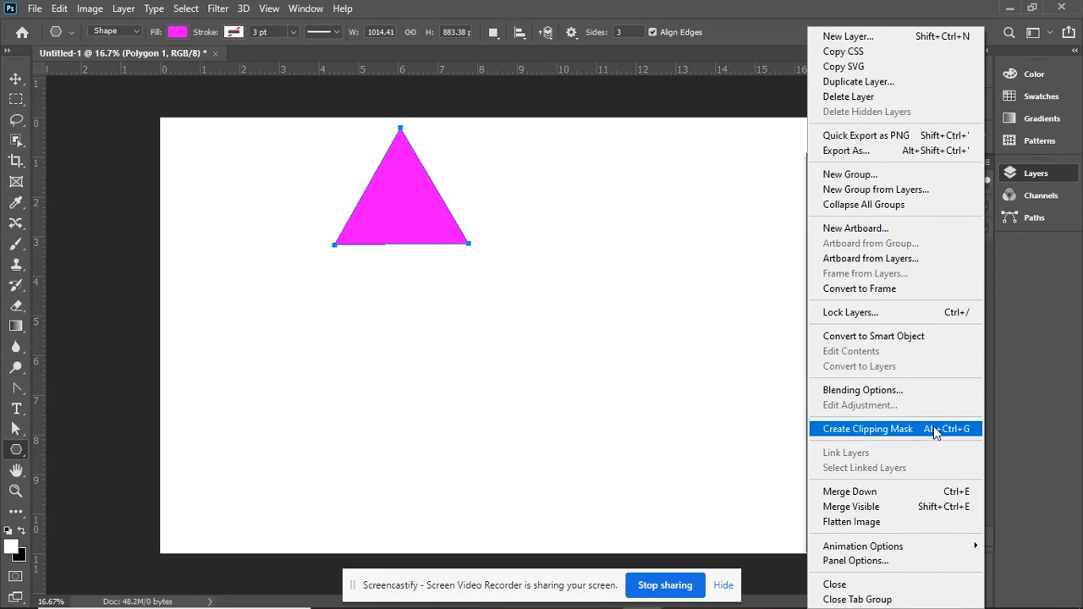
click(824, 561)
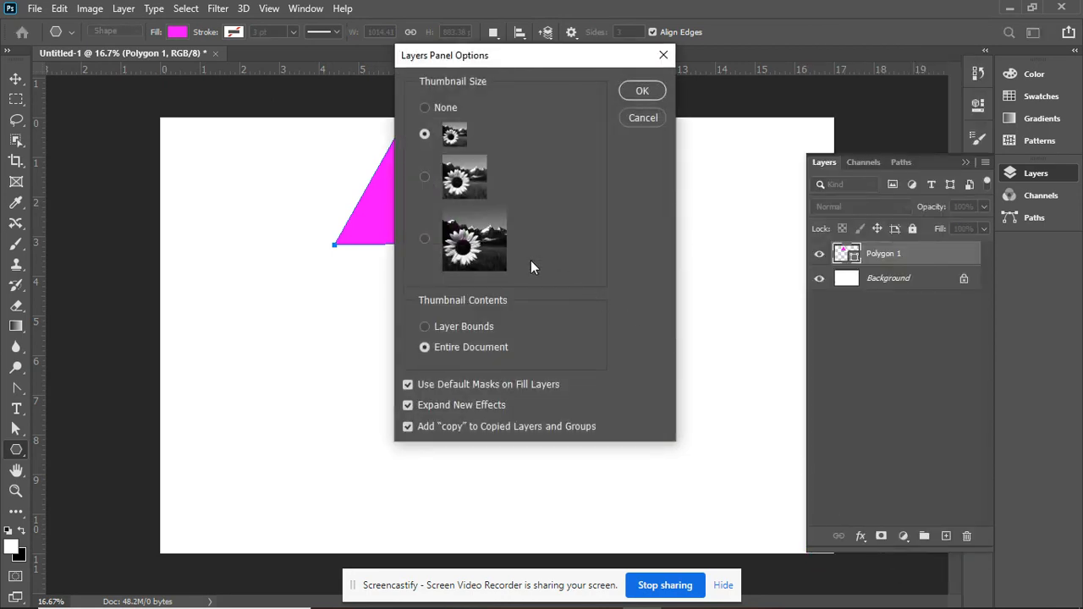
click(425, 240)
click(642, 91)
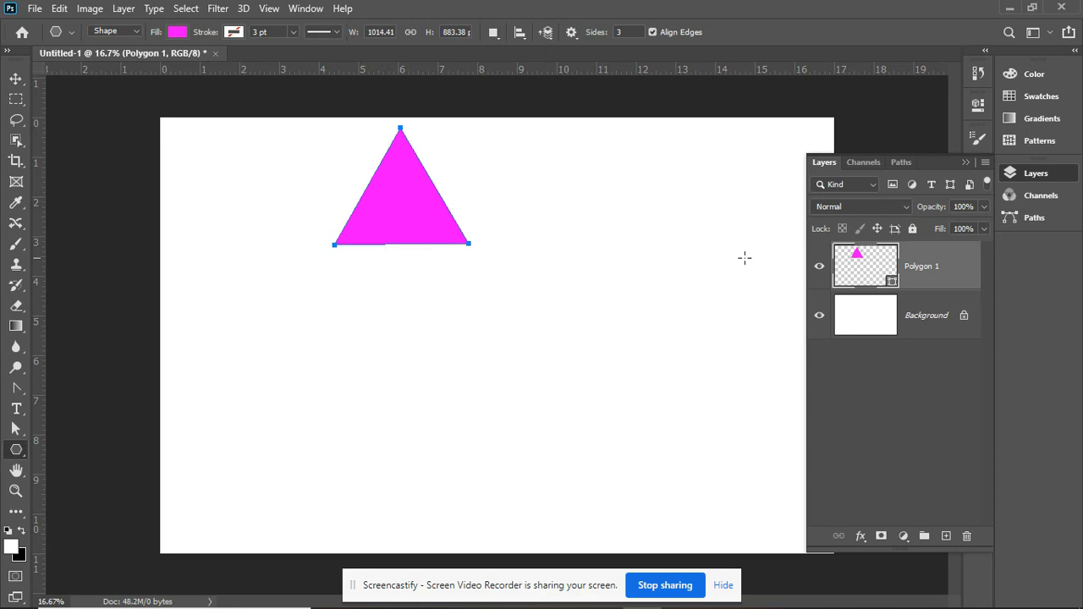
Rasterize the magenta triangle's shape layer.
right_click(922, 268)
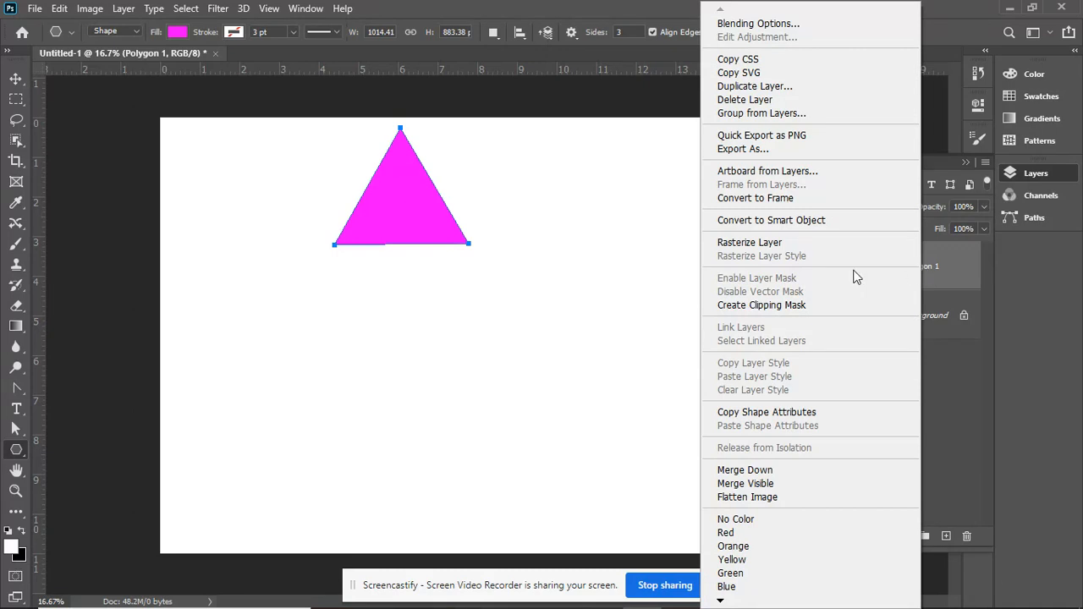
click(767, 243)
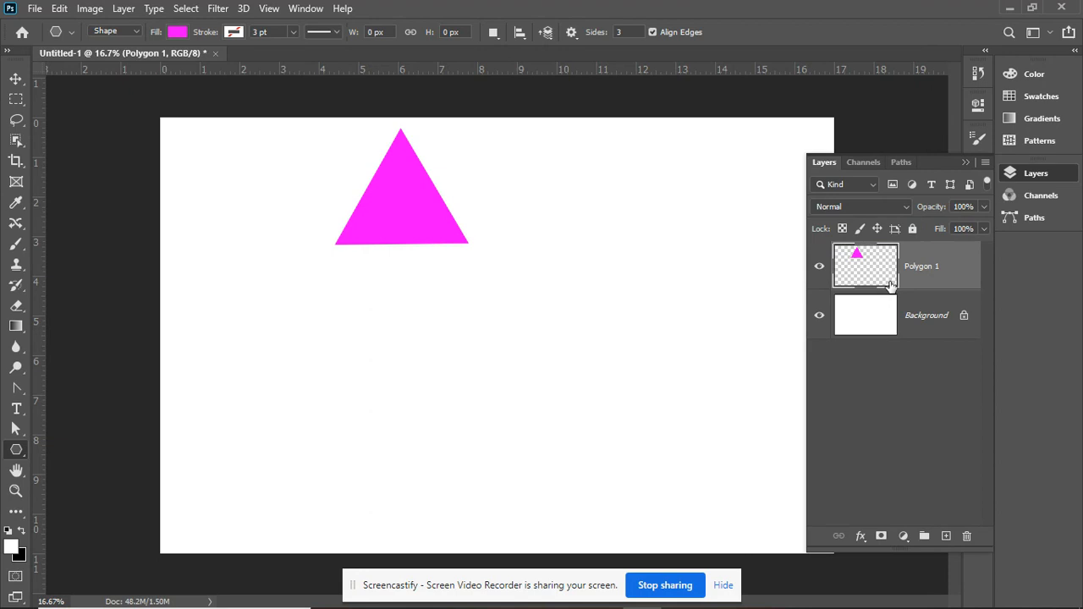
Erase a curved line across the middle of the triangle with the size 25 Eraser Tool, and delete the triangle's layer.
click(16, 305)
mouse_move(363, 194)
mouse_down()
mouse_move(403, 202)
mouse_move(453, 203)
mouse_up()
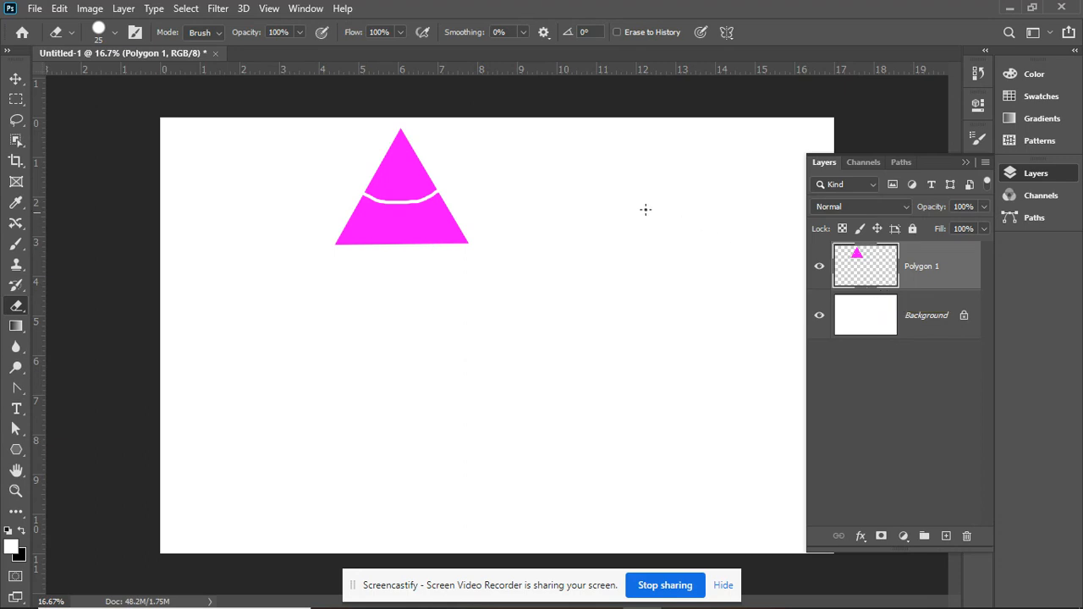
drag(912, 271, 967, 535)
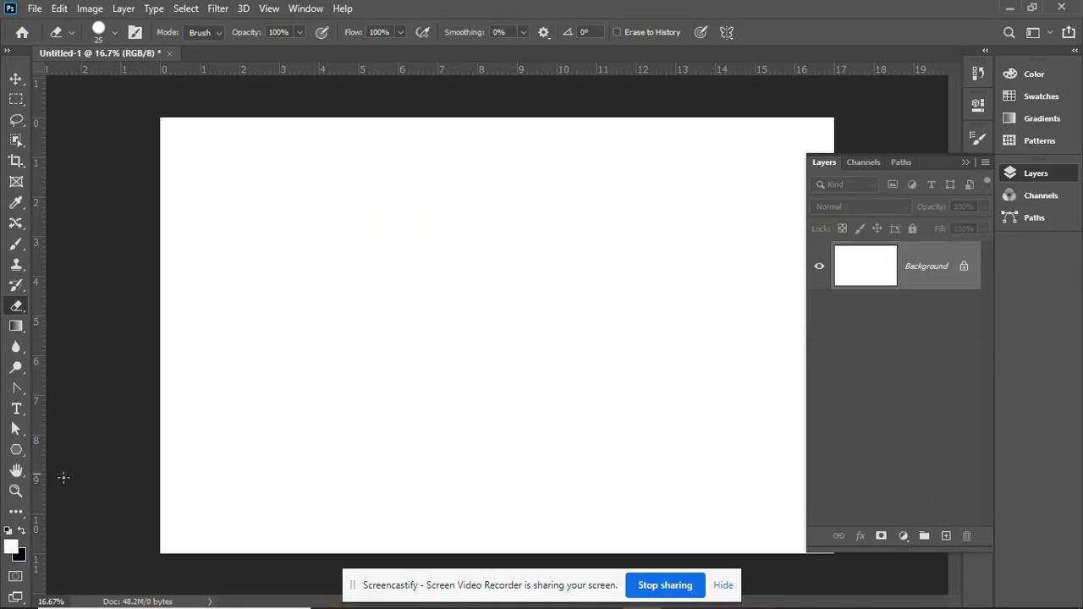
Draw a magenta circled left arrow about 774 × 726 px with the Custom Shape Tool, and undo it.
click(19, 453)
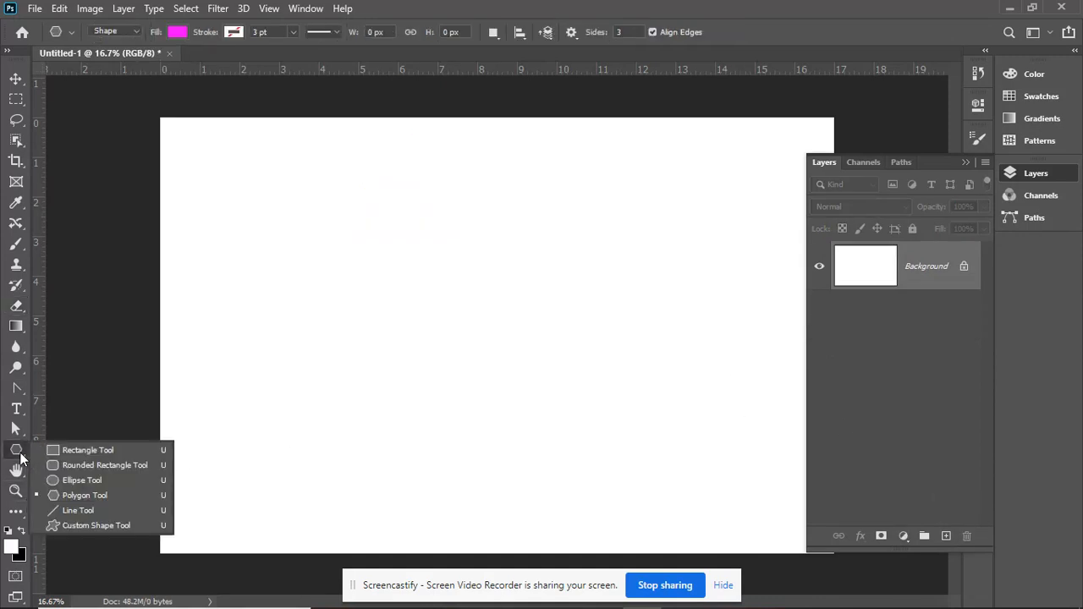
click(99, 525)
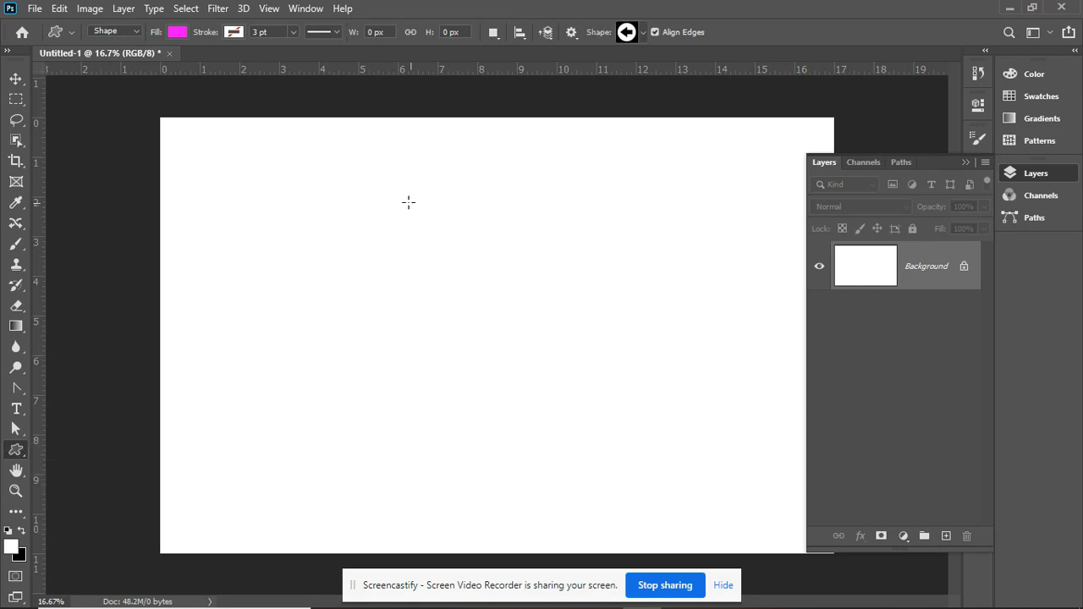
drag(387, 177, 286, 275)
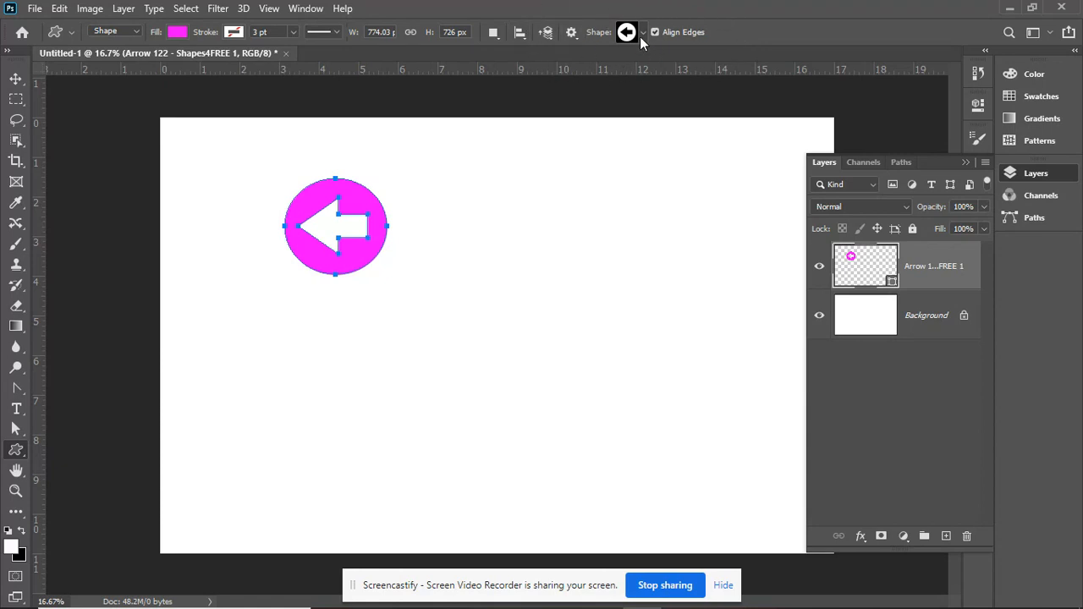
key(ctrl+z)
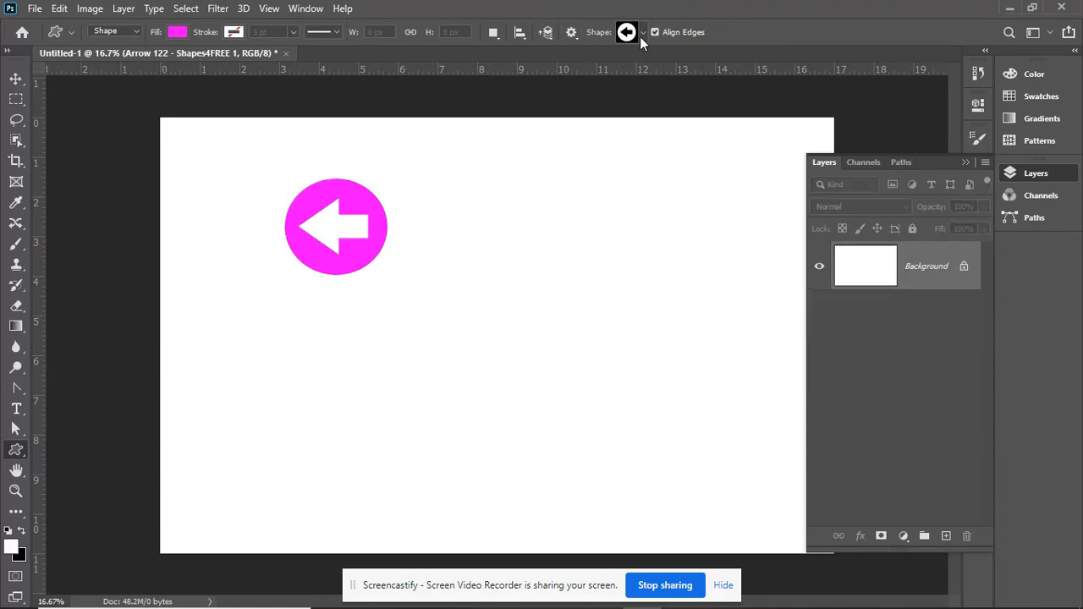
Choose the three-sailed schooner from the Boats custom shapes and draw it about 2107 × 1254 px on the canvas.
click(643, 32)
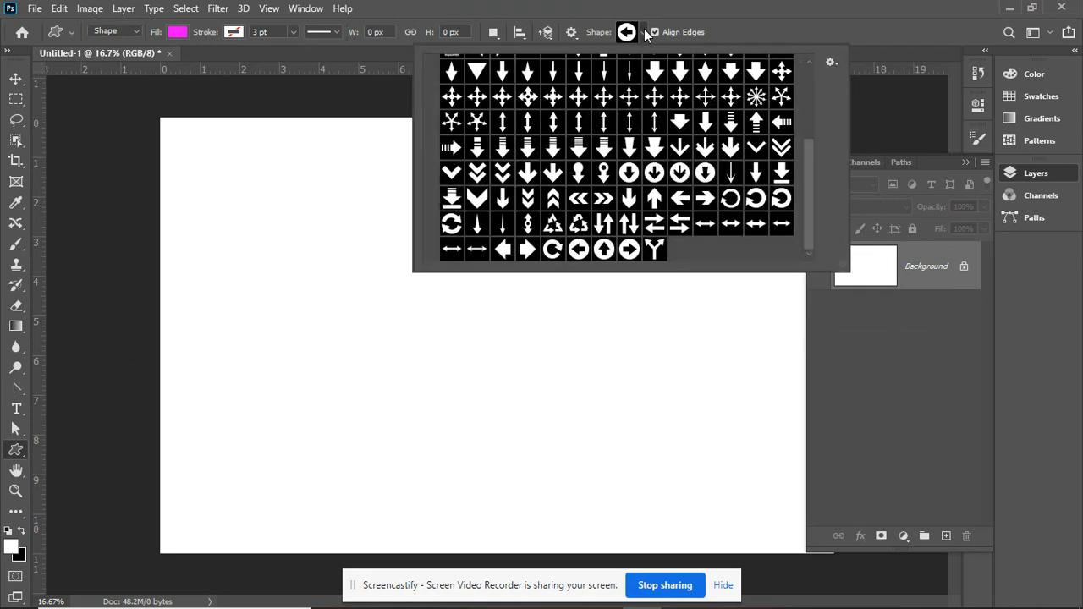
drag(807, 169, 802, 91)
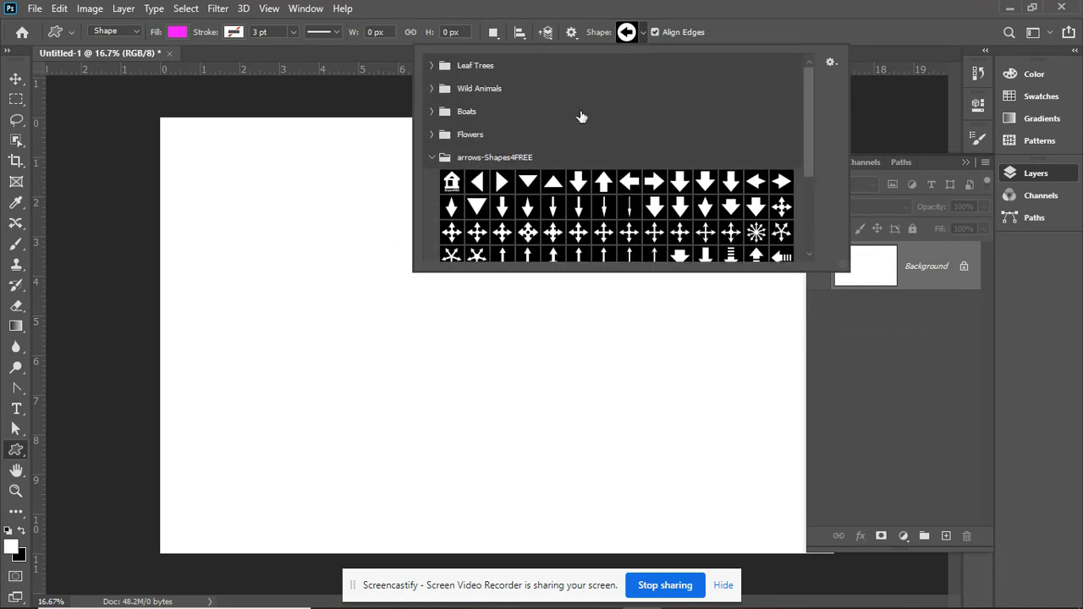
click(432, 158)
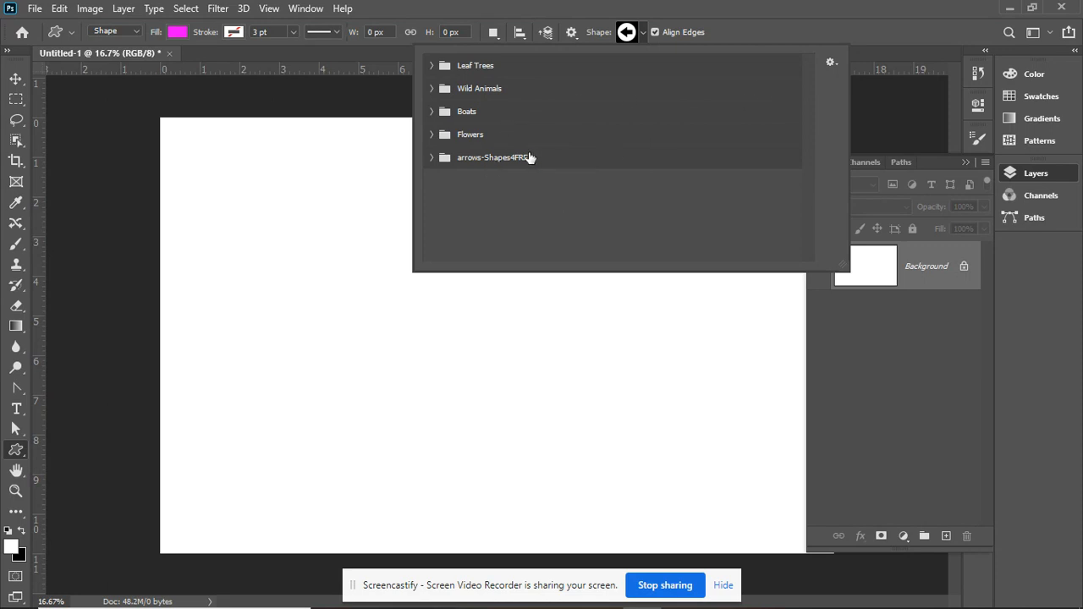
click(432, 112)
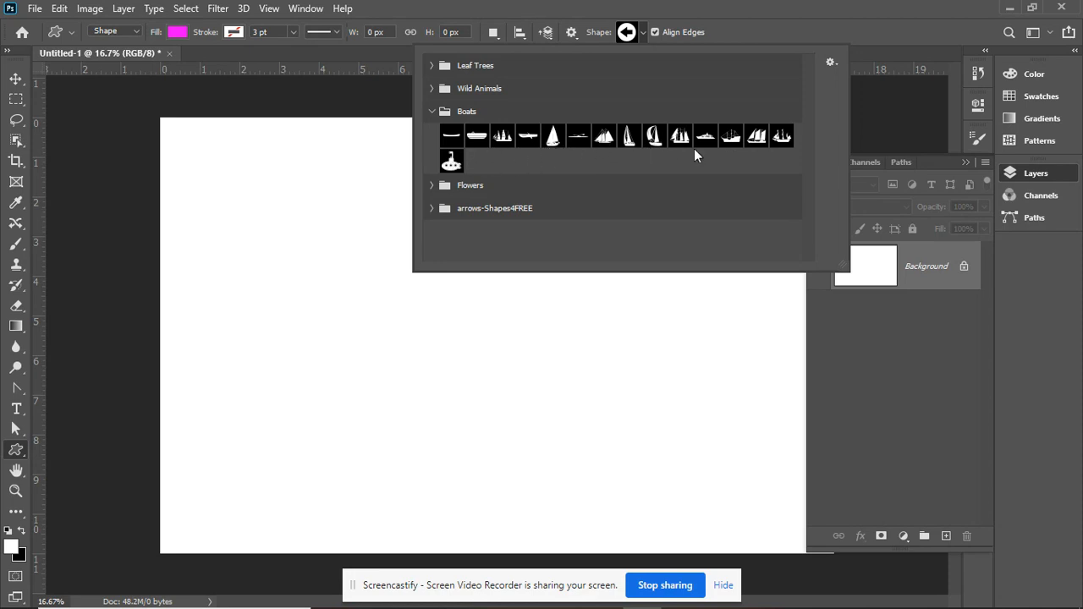
click(758, 145)
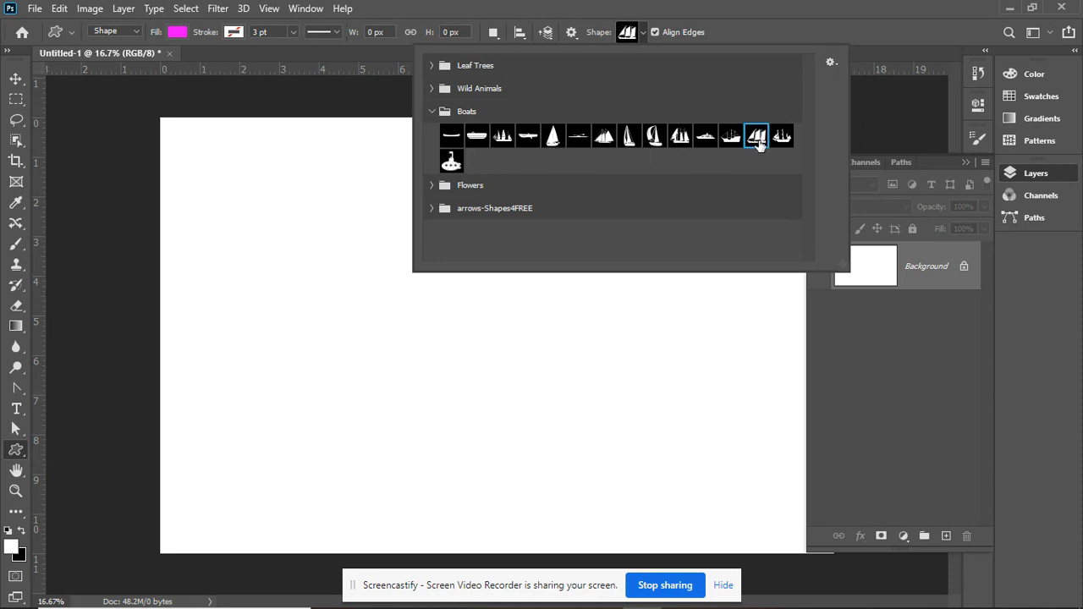
click(250, 259)
drag(251, 260, 528, 426)
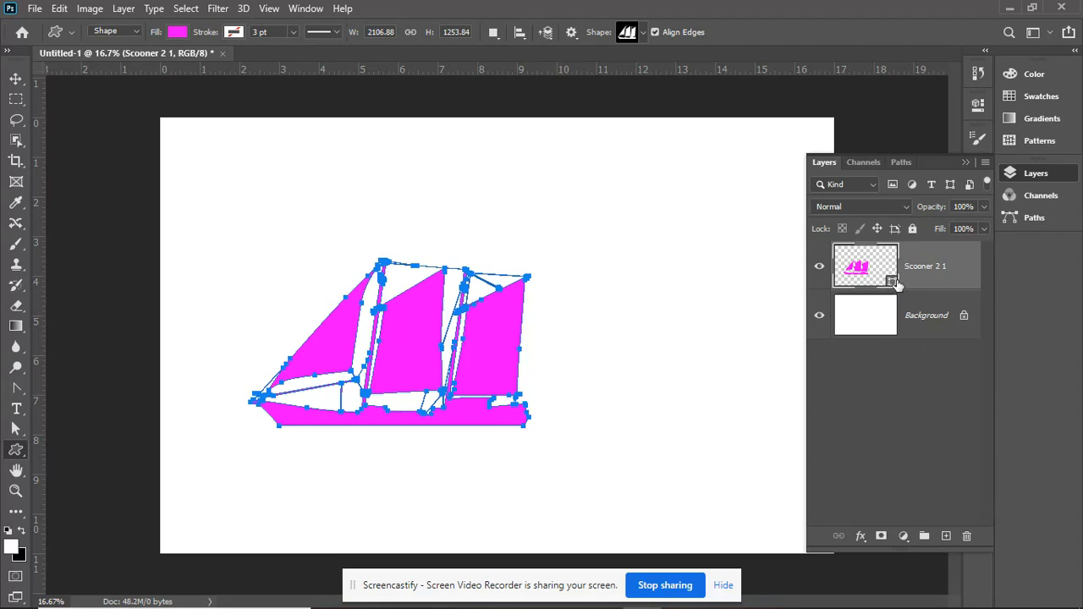
Add Bevel & Emboss and Drop Shadow effects to the schooner's layer.
click(860, 538)
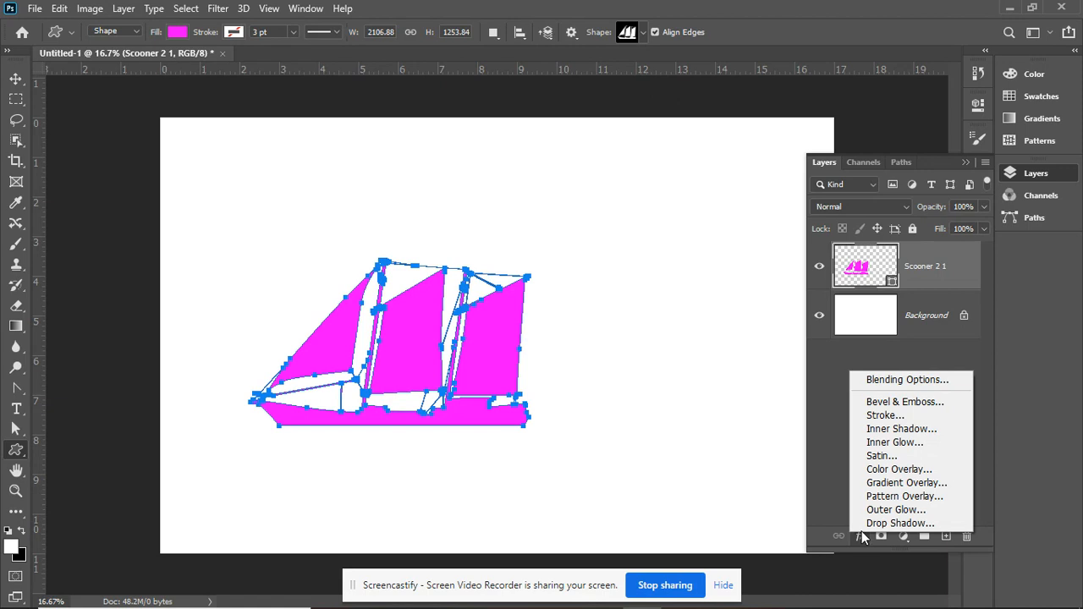
click(877, 403)
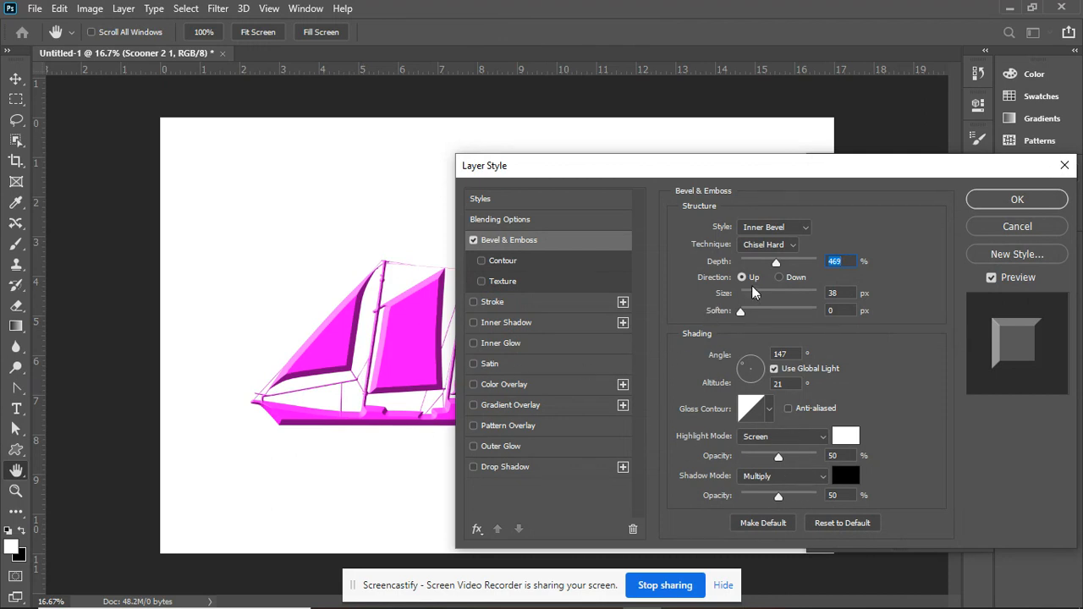
click(473, 467)
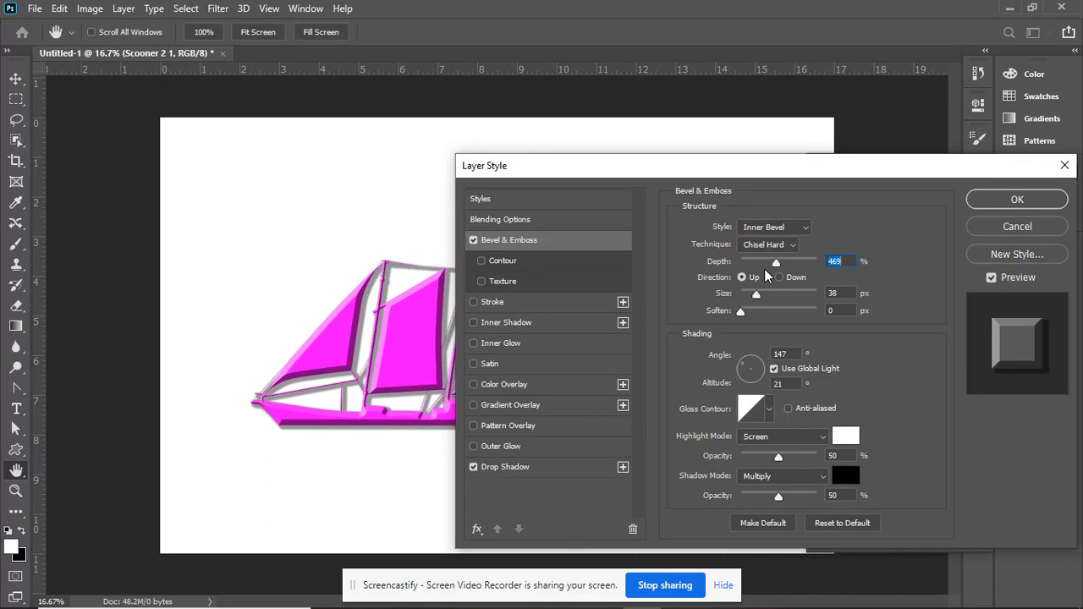
drag(776, 266, 757, 295)
Set the schooner's drop shadow to distance 8 px, spread 32% and size 29 px, and apply the layer style.
click(533, 466)
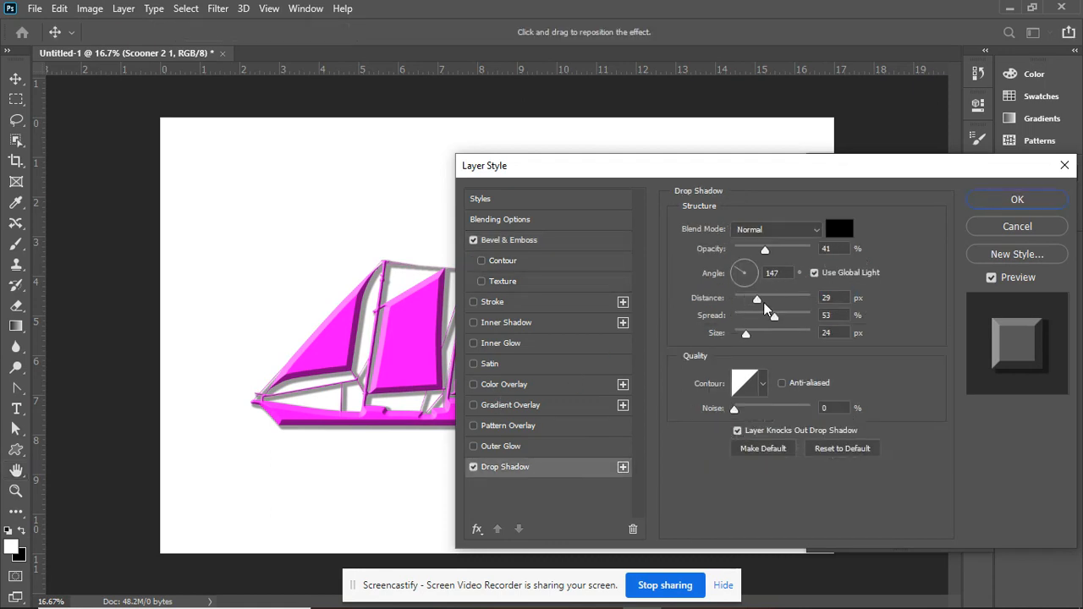
drag(759, 300, 750, 339)
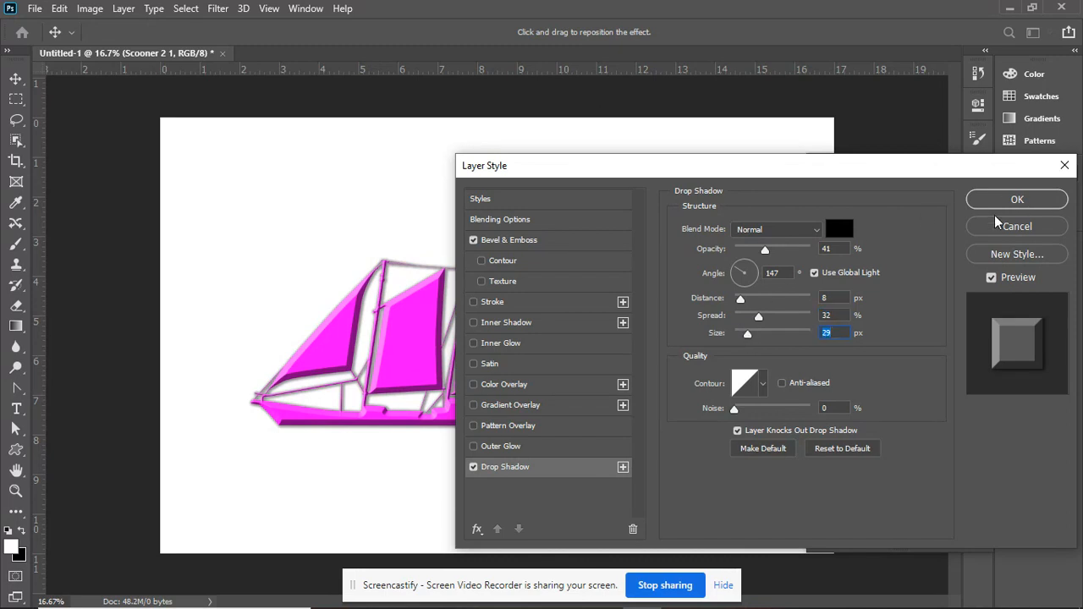
click(1027, 201)
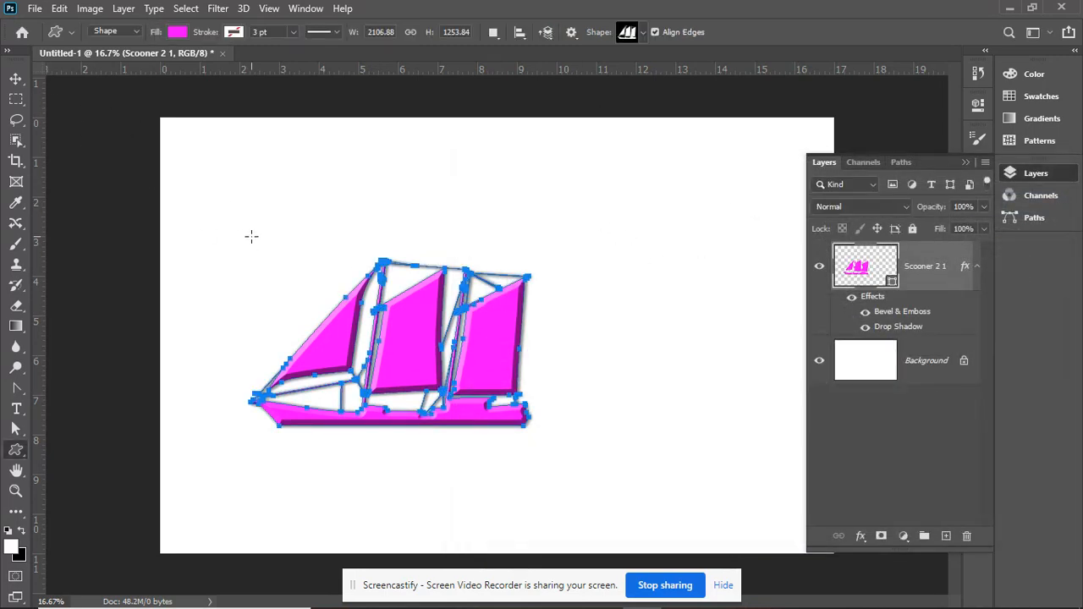
Move the schooner to the right half of the canvas with the Move Tool, and delete its layer.
click(17, 78)
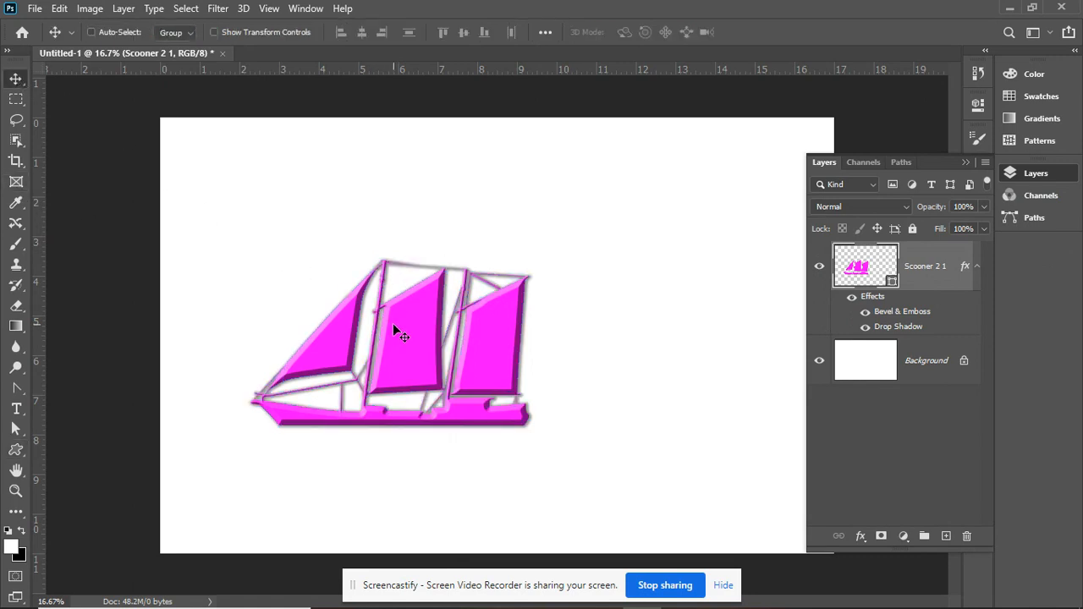
drag(393, 324, 637, 295)
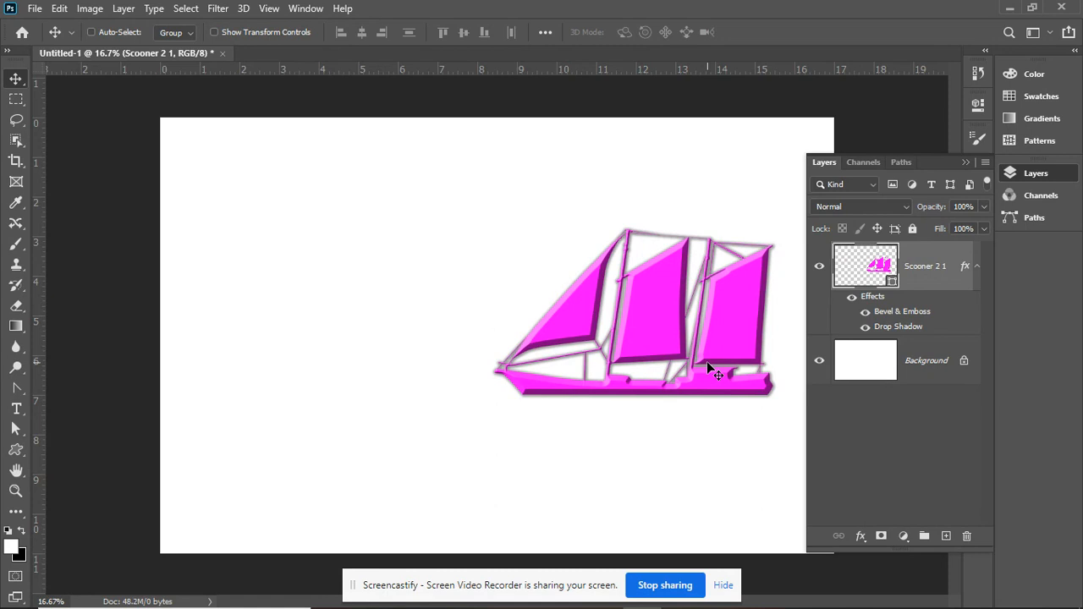
drag(934, 266, 966, 536)
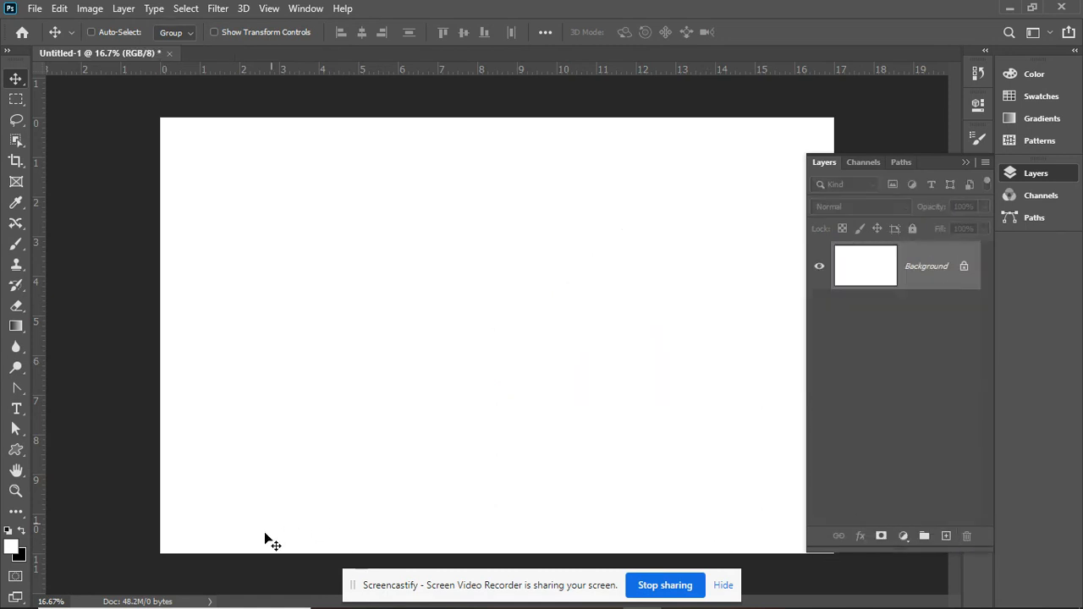
Examine the Custom Shape Tool's stroke options and the Wild Animals and Leaf Trees groups in the shape library.
click(16, 450)
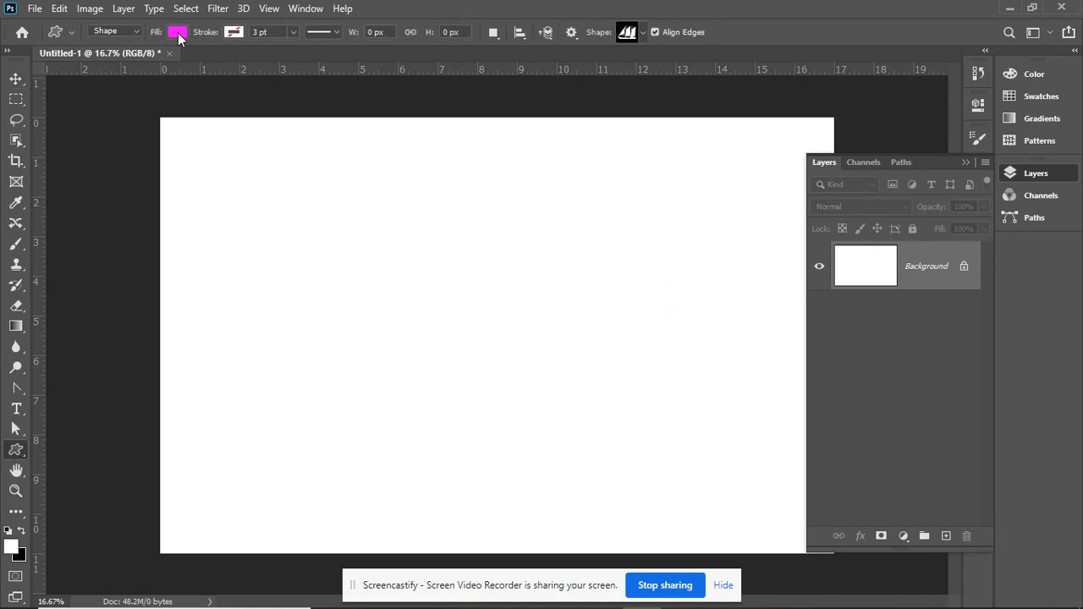
click(339, 32)
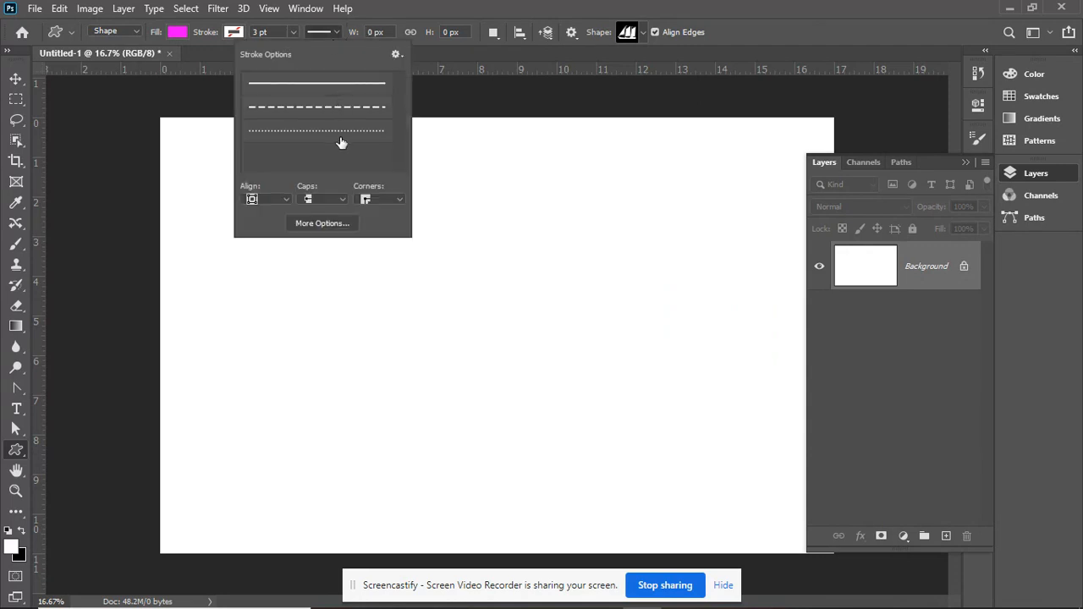
click(336, 31)
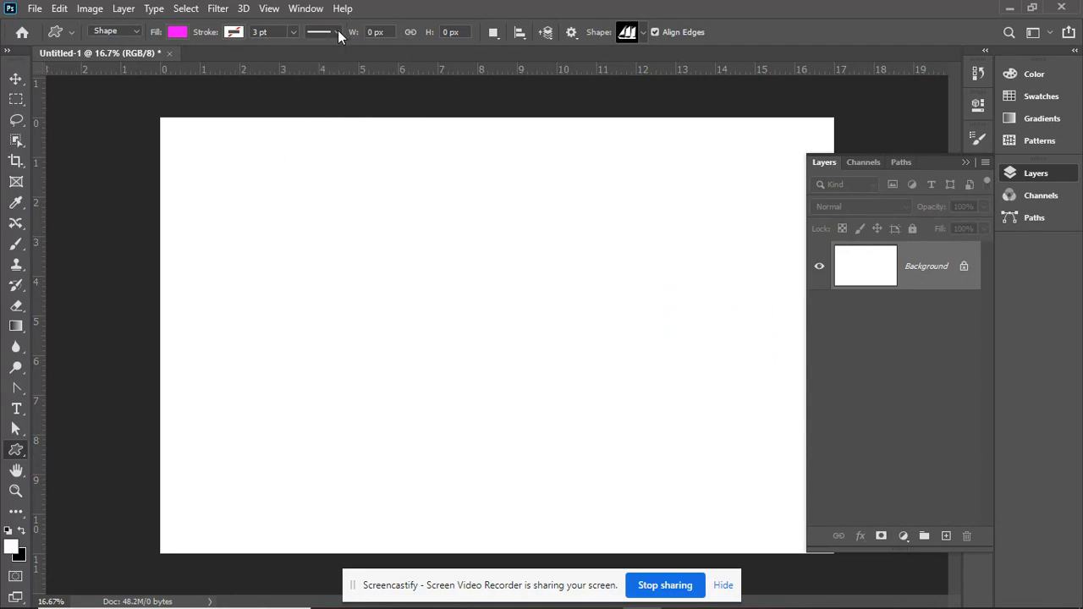
click(643, 34)
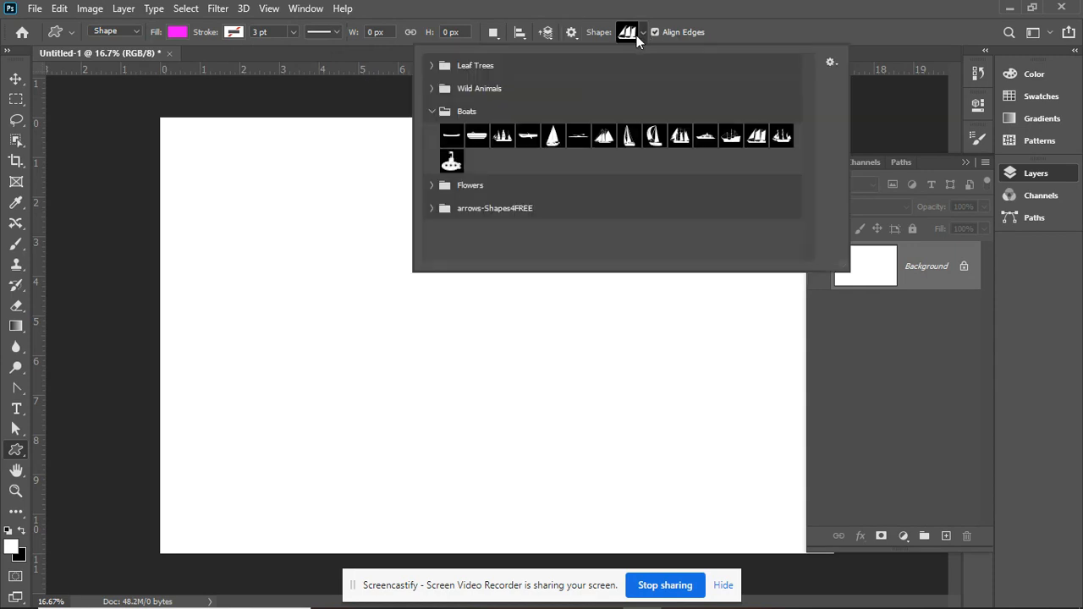
click(431, 110)
click(432, 88)
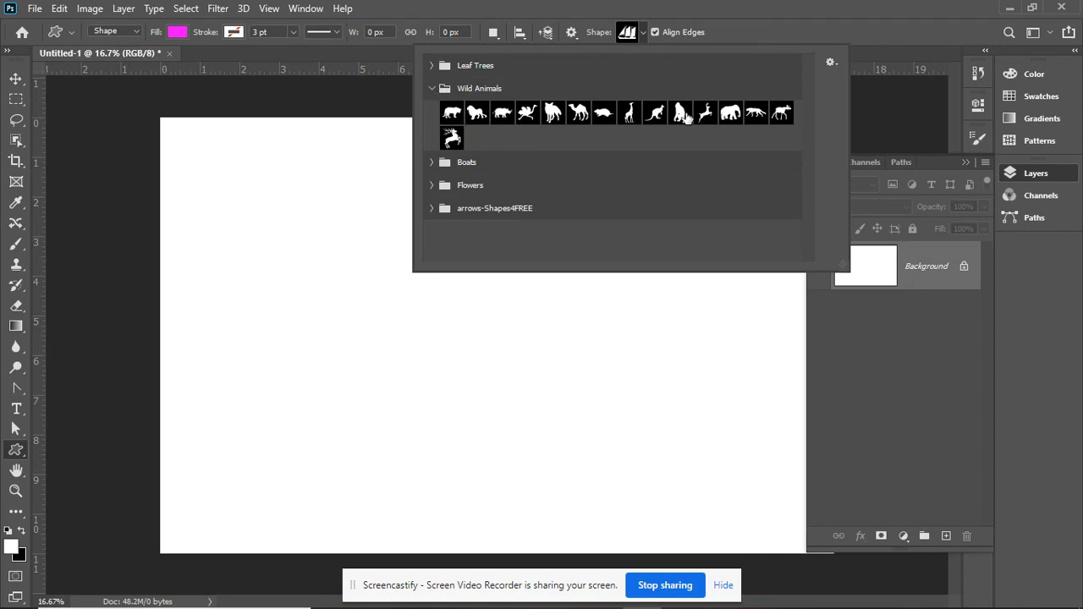
click(431, 90)
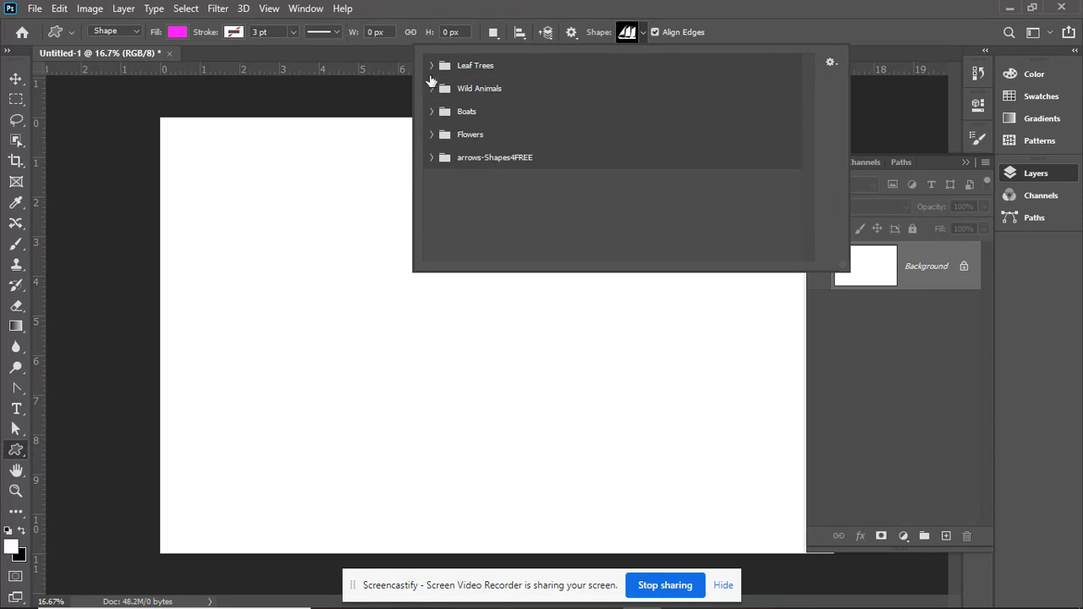
click(431, 65)
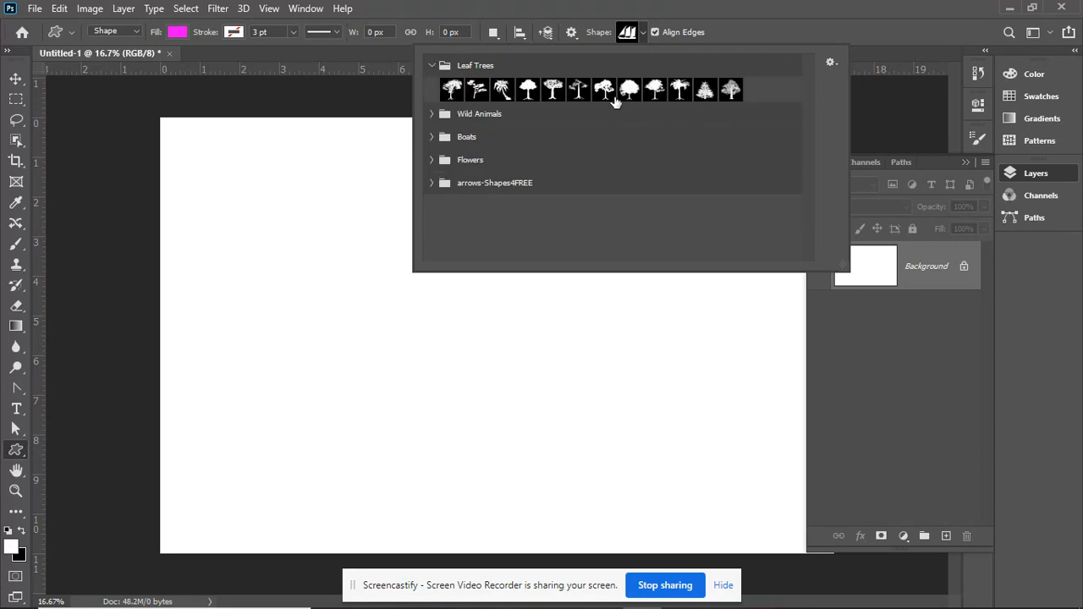
click(431, 65)
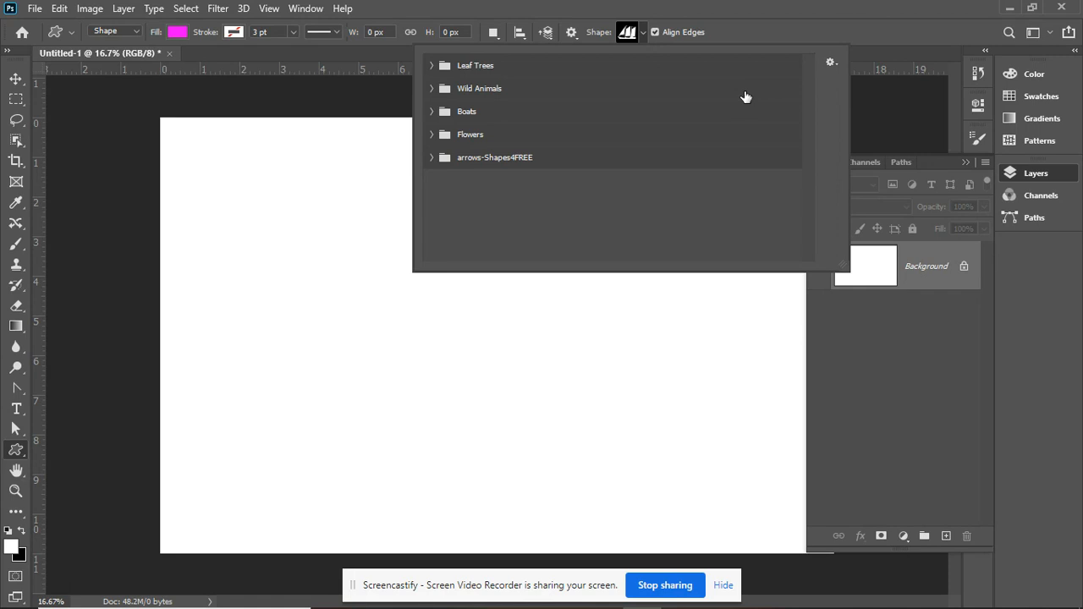
View the Import Shapes dialog for loading custom shape (*.CSH) files, and close it and the shape library without loading anything.
click(831, 62)
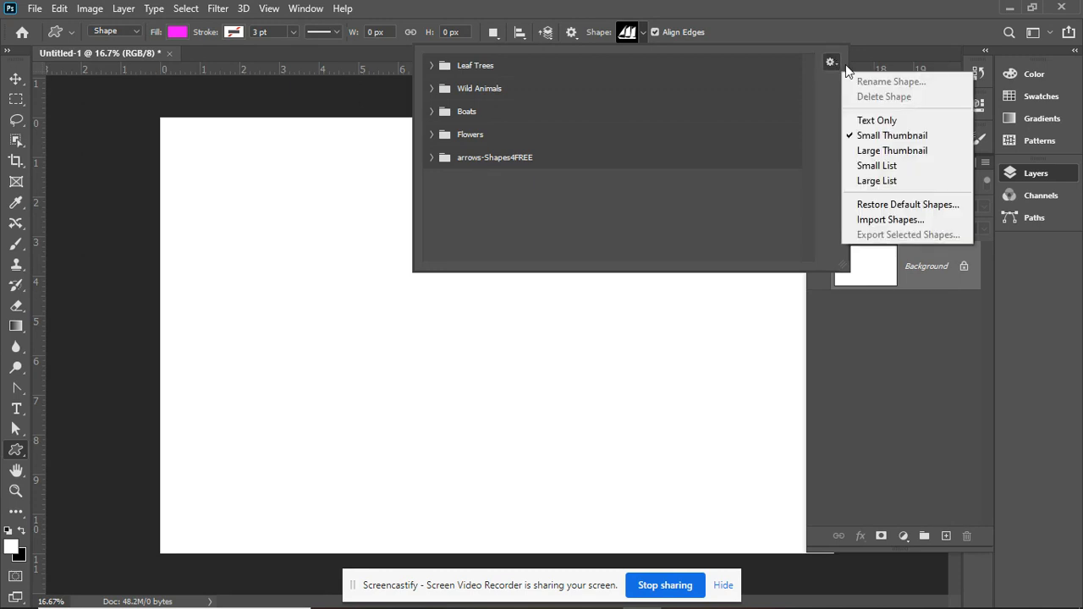
click(890, 220)
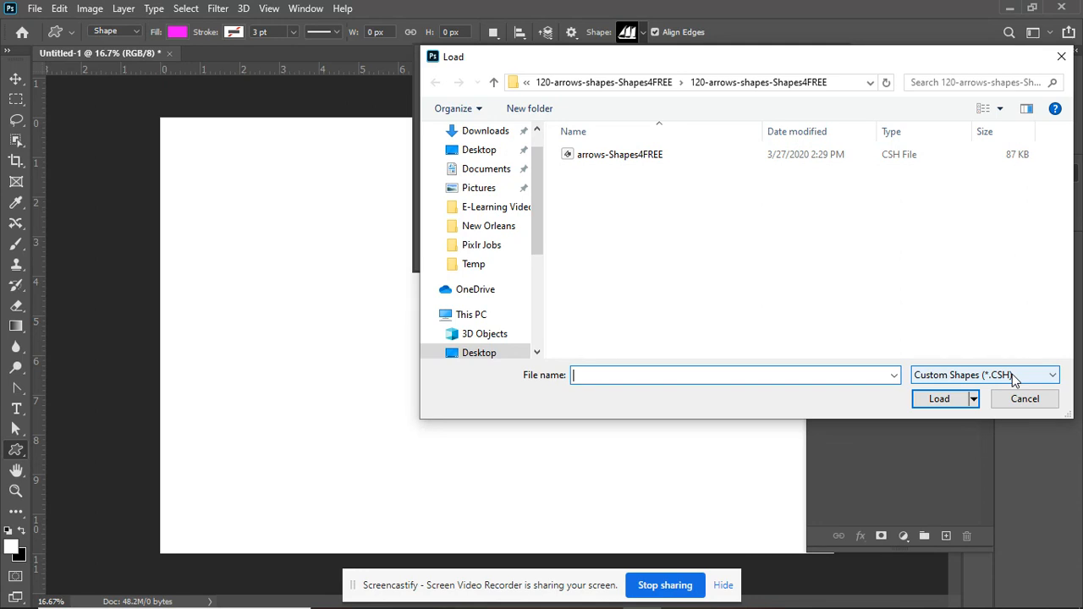
click(1039, 403)
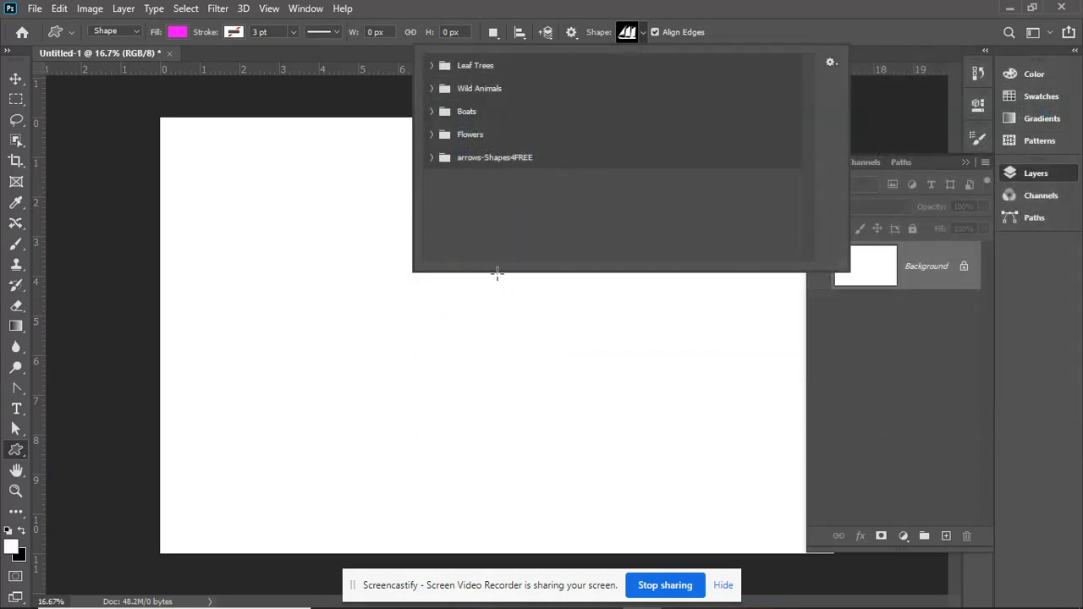
click(643, 32)
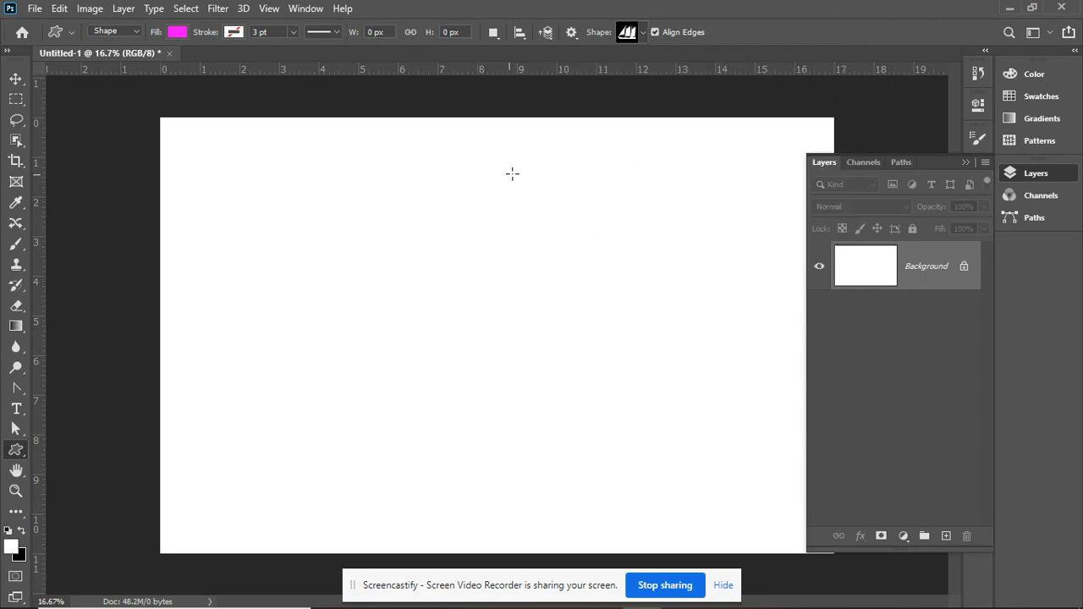